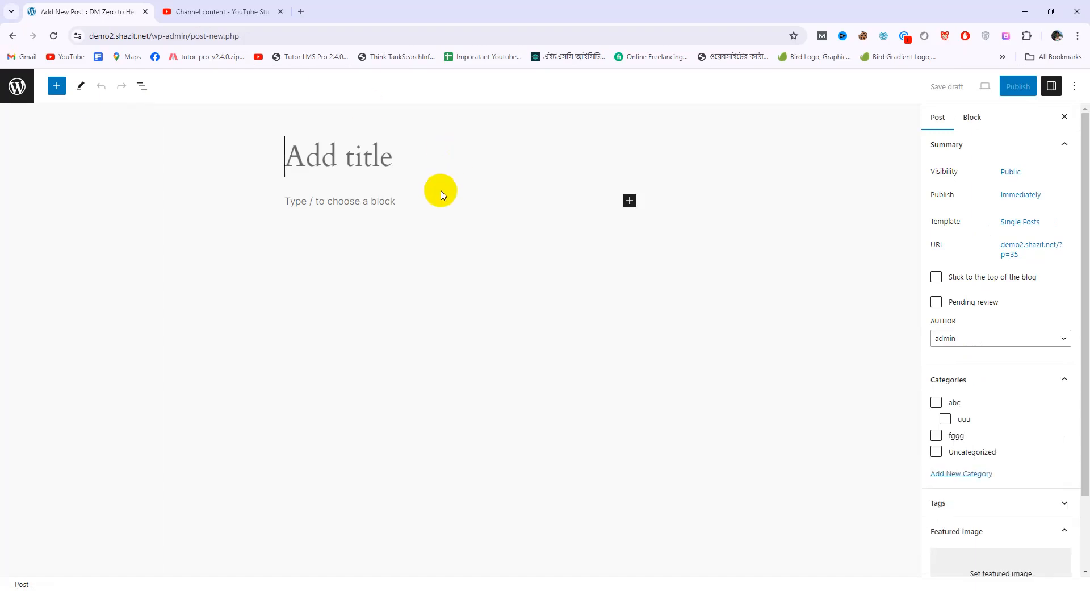
Title the new post "Text Section" and place the cursor in the empty block below it
type("Text Section")
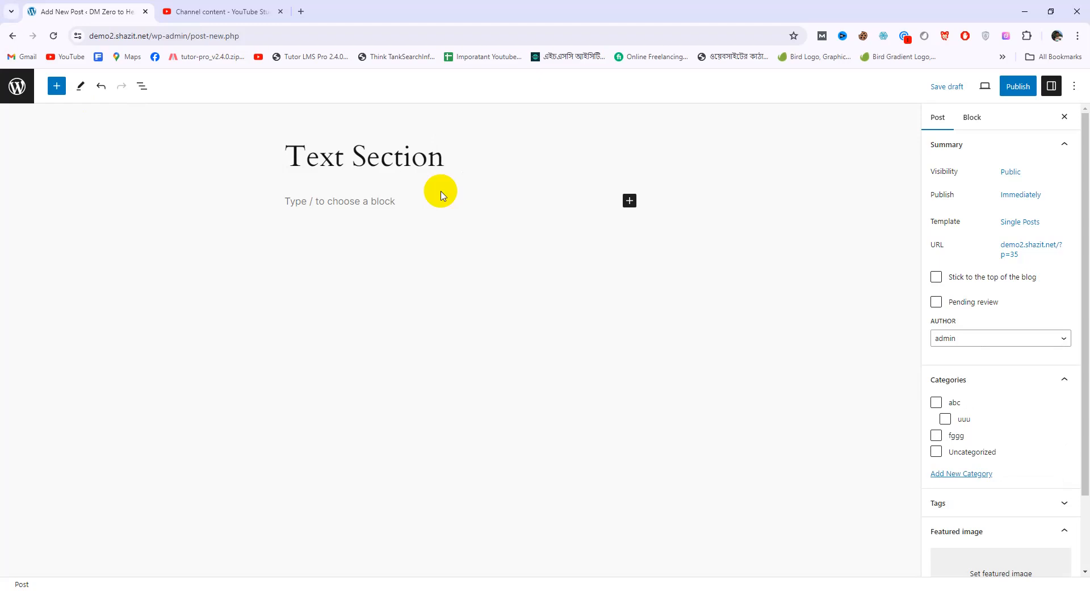
left_click(371, 204)
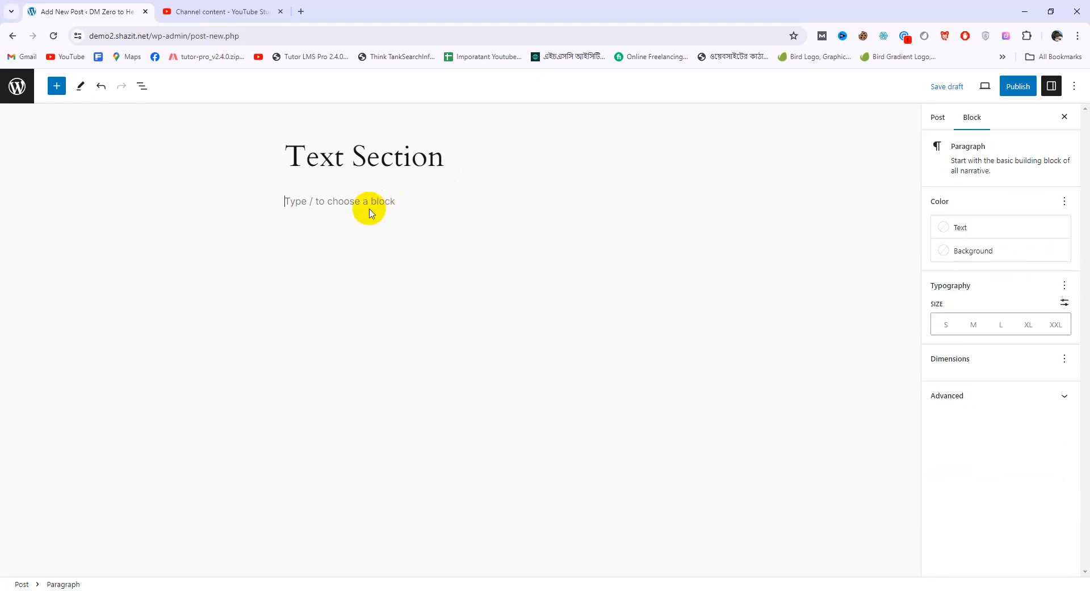
Insert a Heading block below the post title
left_click(56, 86)
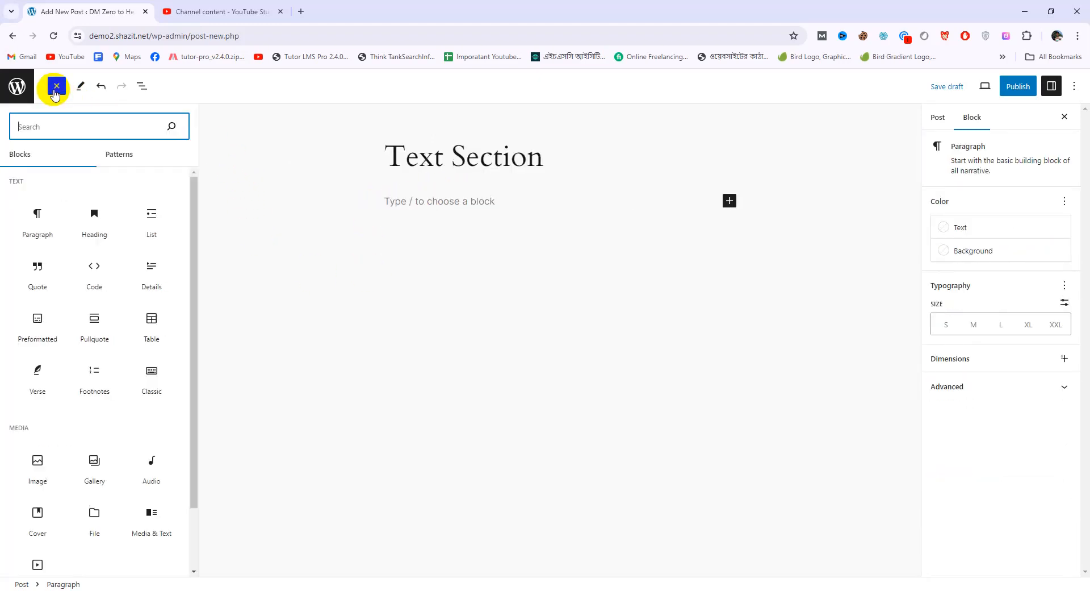
left_click(34, 230)
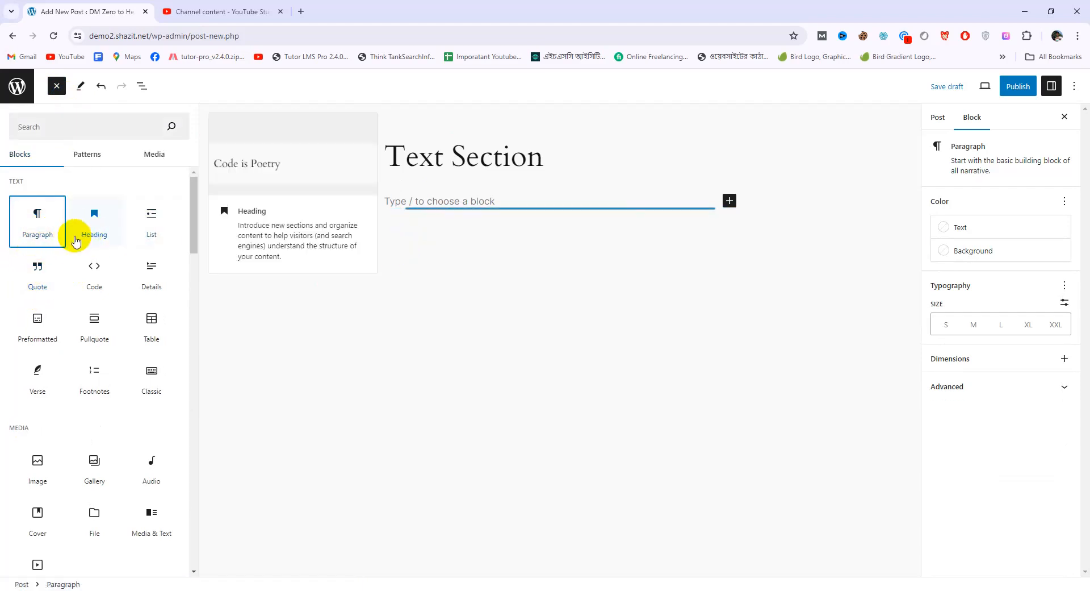
left_click(90, 236)
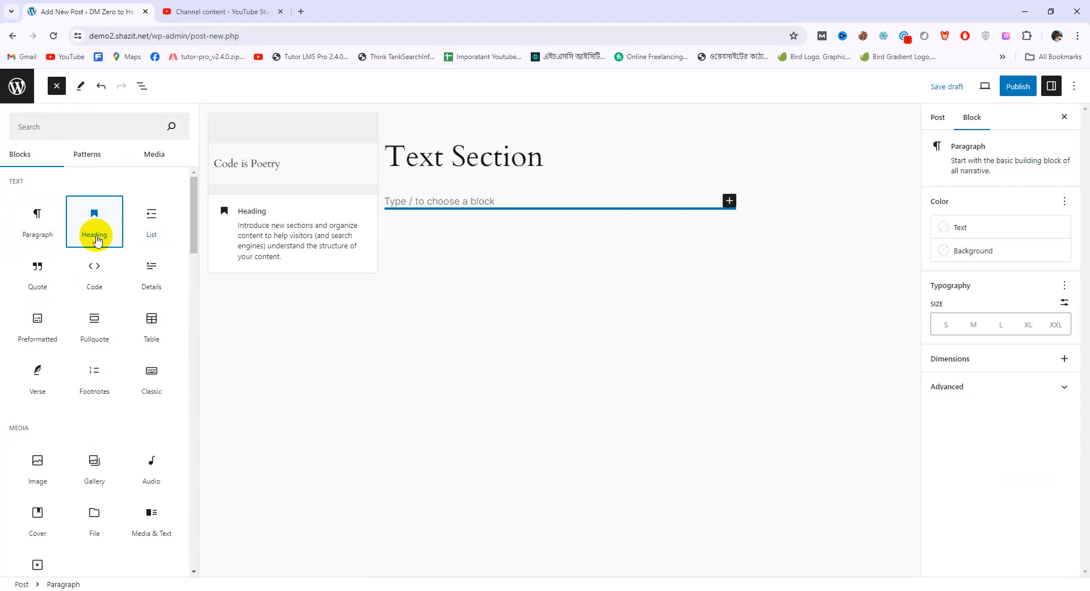
left_click(406, 211)
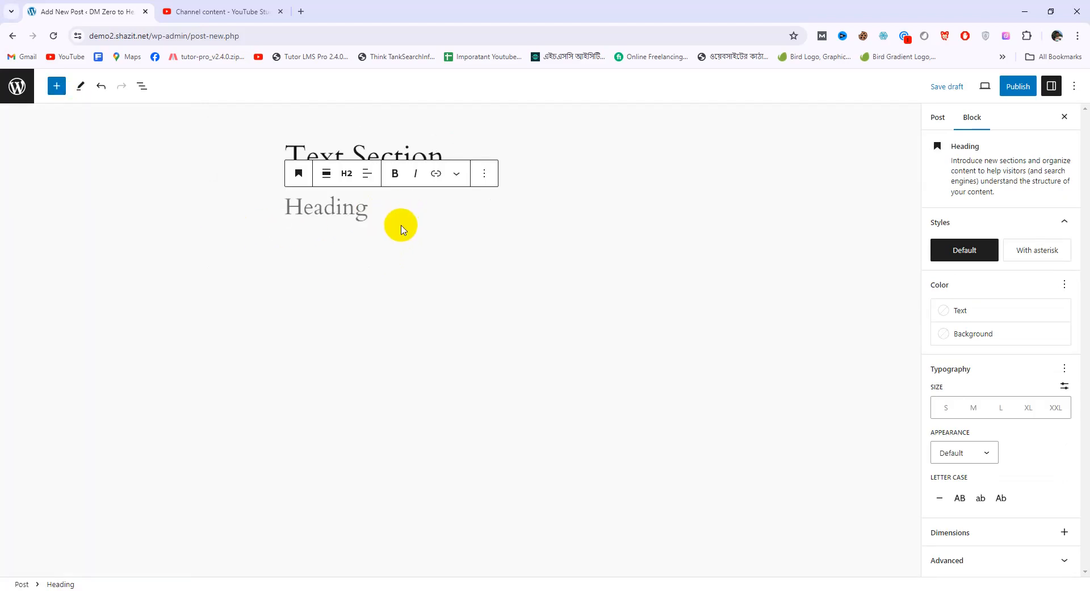
type("t")
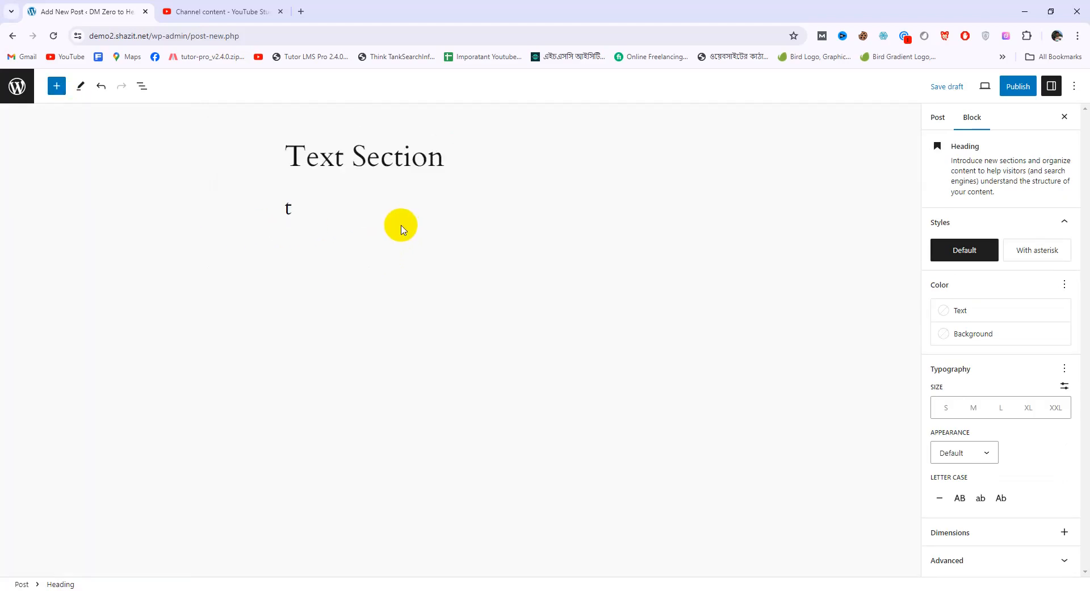
key("BackSpace")
type("t")
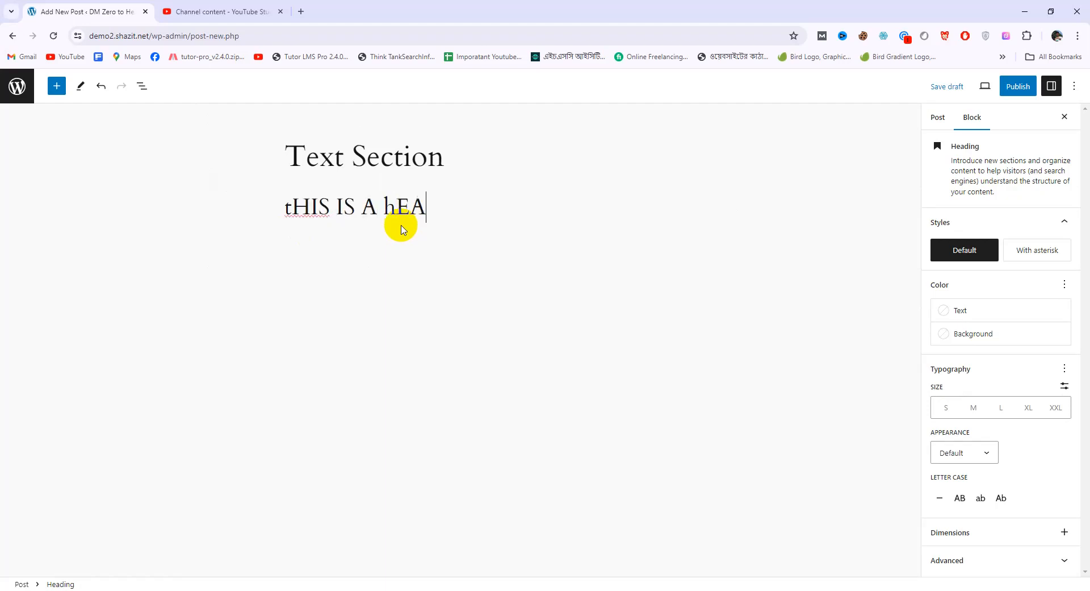
key("BackSpace")
key("BackSpace")
key("BackSpace")
key("BackSpace")
key("BackSpace")
key("BackSpace")
key("BackSpace")
key("BackSpace")
key("BackSpace")
key("BackSpace")
key("BackSpace")
key("BackSpace")
key("BackSpace")
key("BackSpace")
key("BackSpace")
Write "This is a Heading" in the paragraph below the title and cut it to the clipboard
type("This is a Heading")
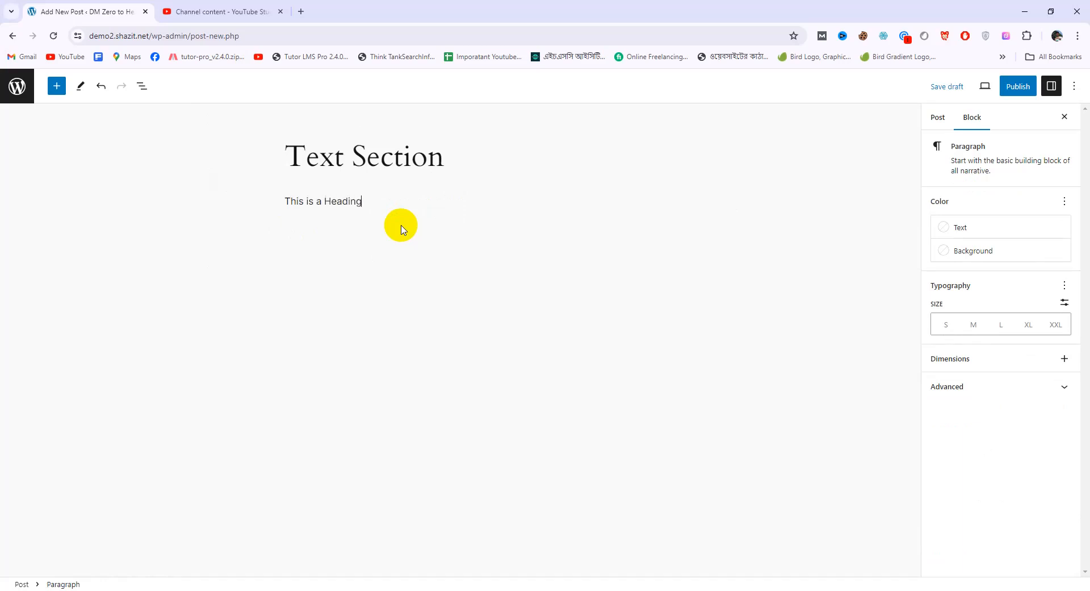
key("ctrl+a")
key("ctrl+c")
key("BackSpace")
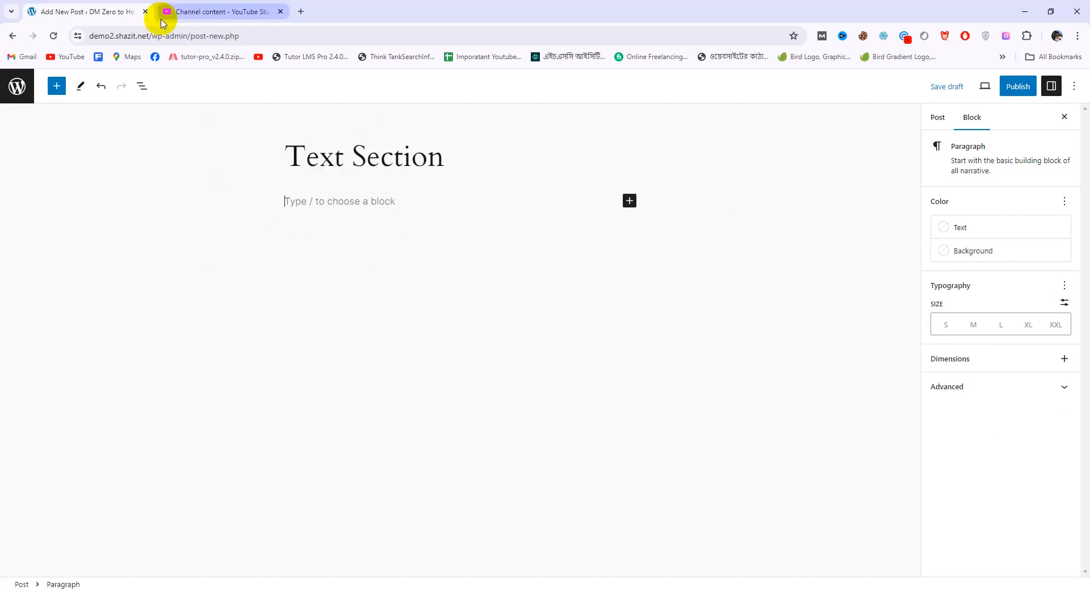
Add a Heading block under the post title and paste the cut text "This is a Heading" into it
left_click(56, 85)
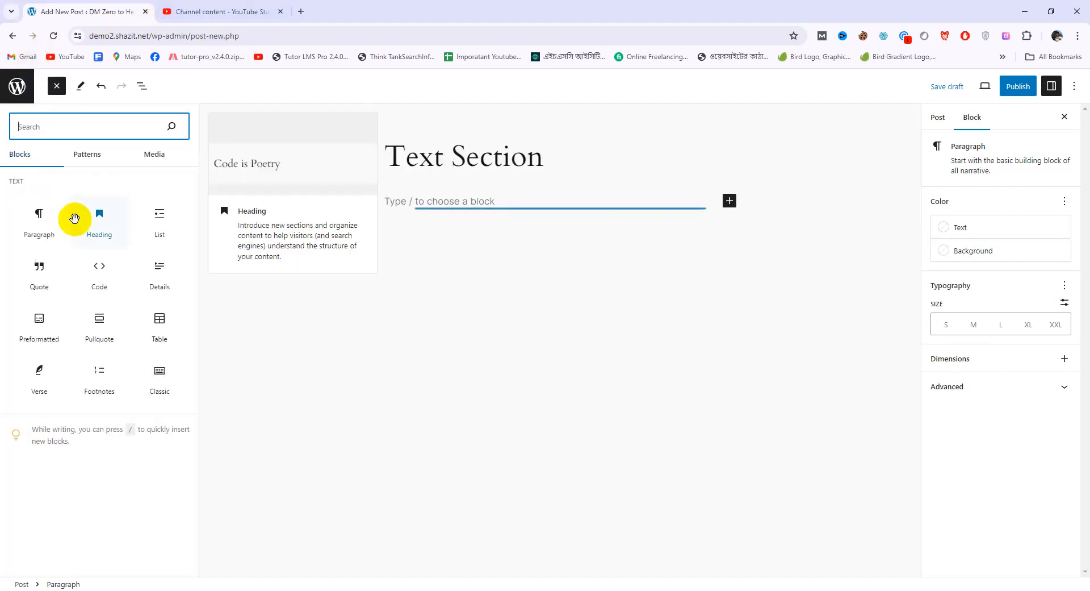
left_click(97, 234)
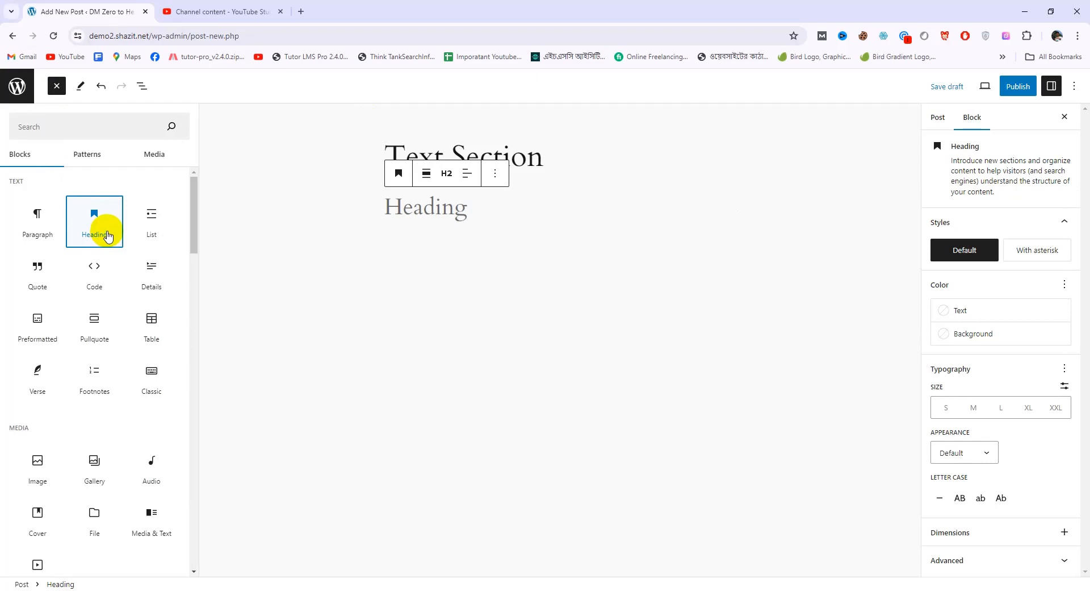
left_click(418, 217)
key("ctrl+v")
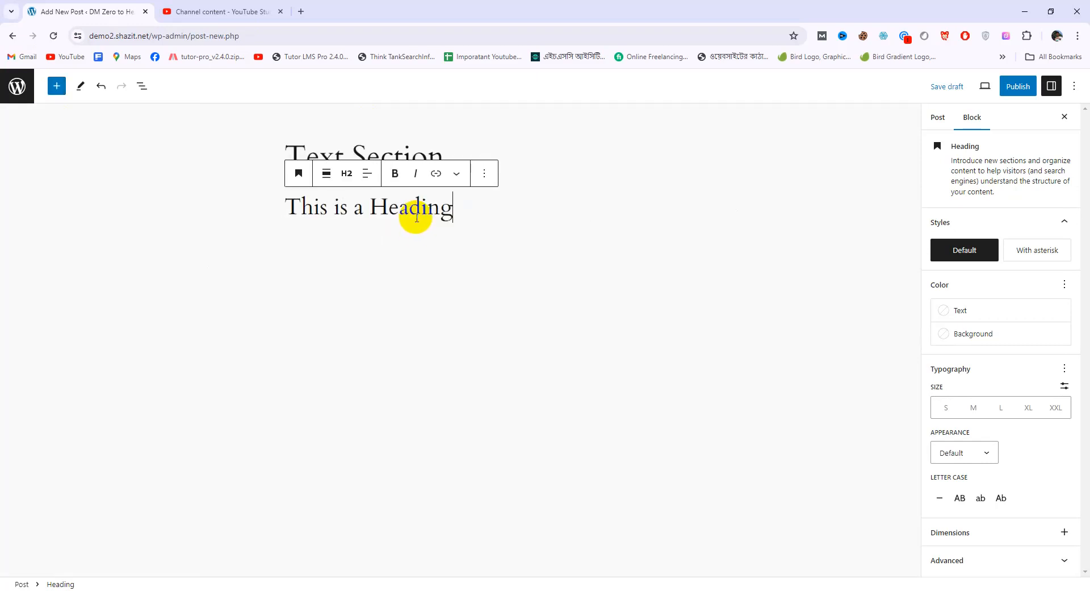
Insert a List block under the heading and enter two items, each reading "list"
left_click(57, 87)
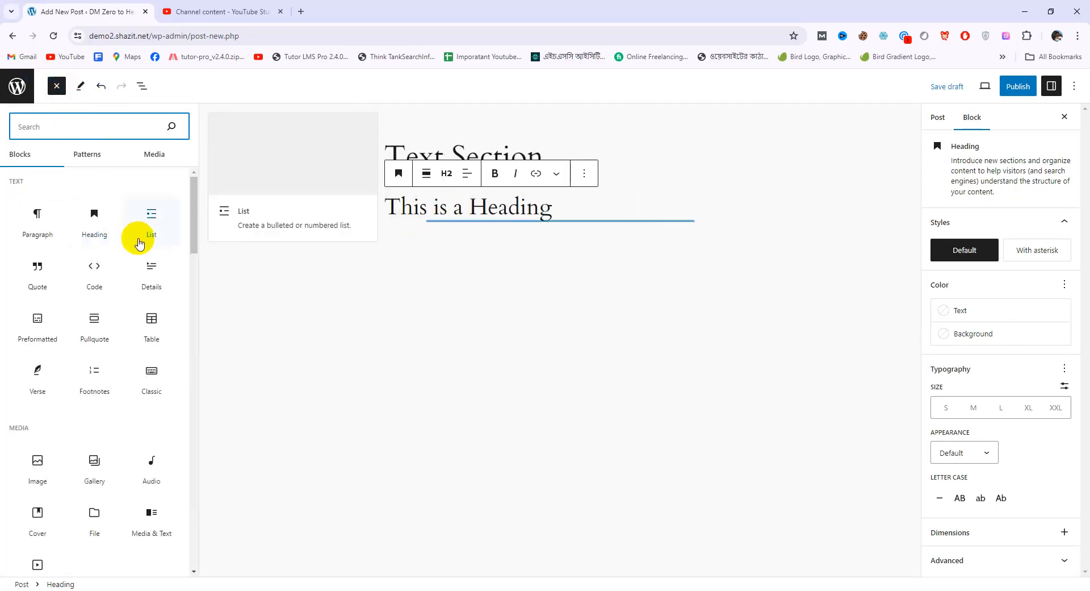
left_click(154, 218)
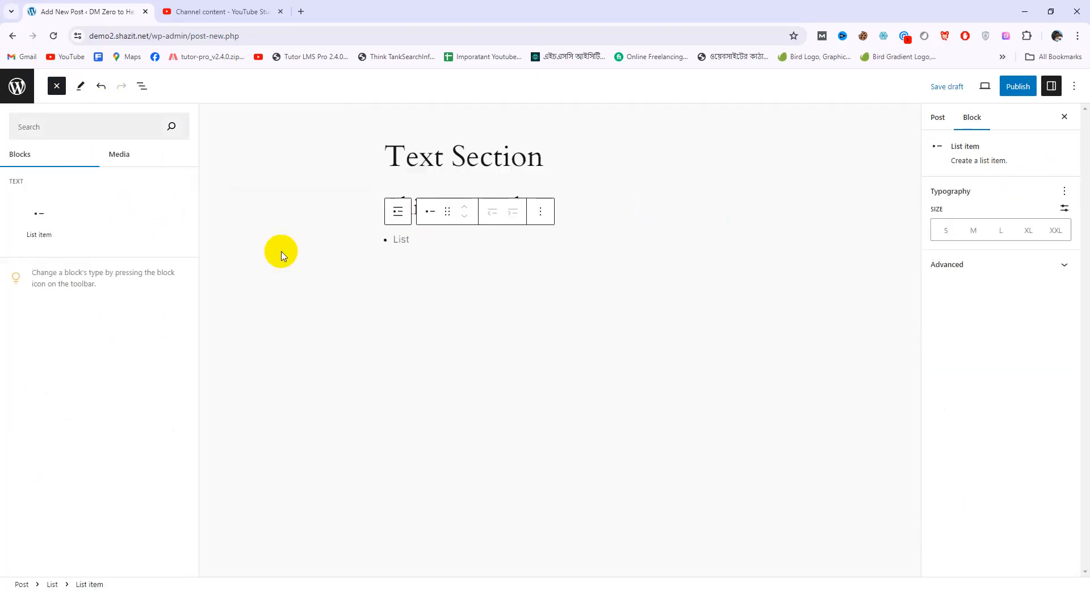
left_click(399, 245)
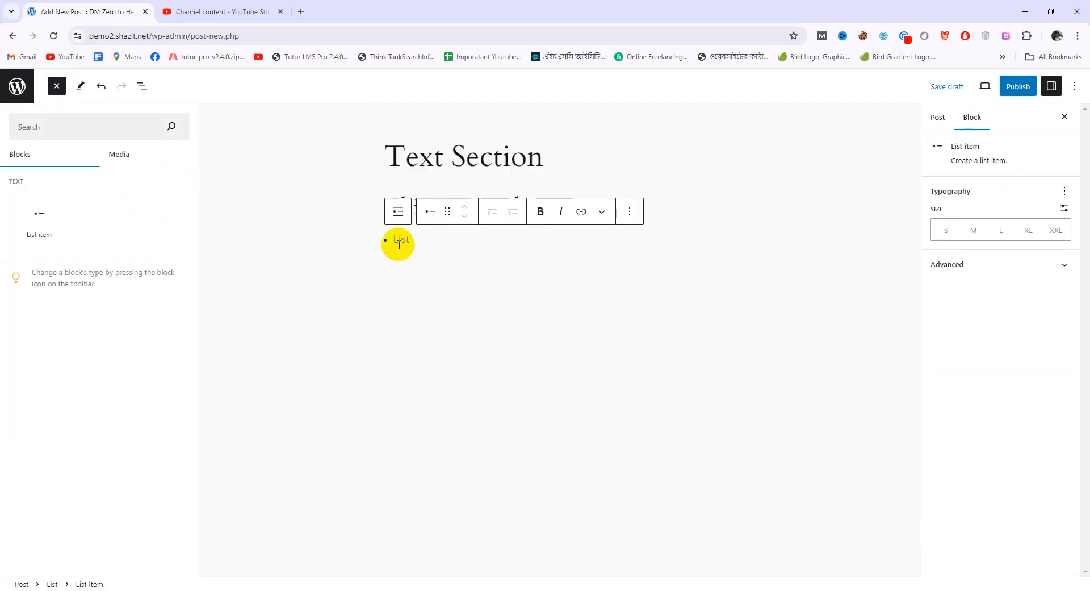
type("I")
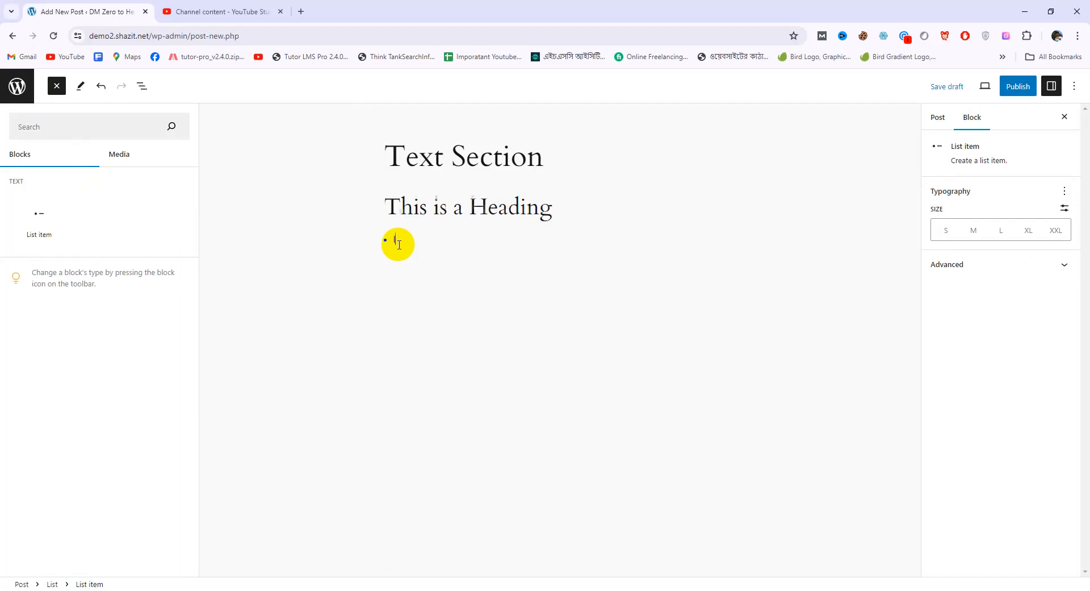
type("ist")
key("Return")
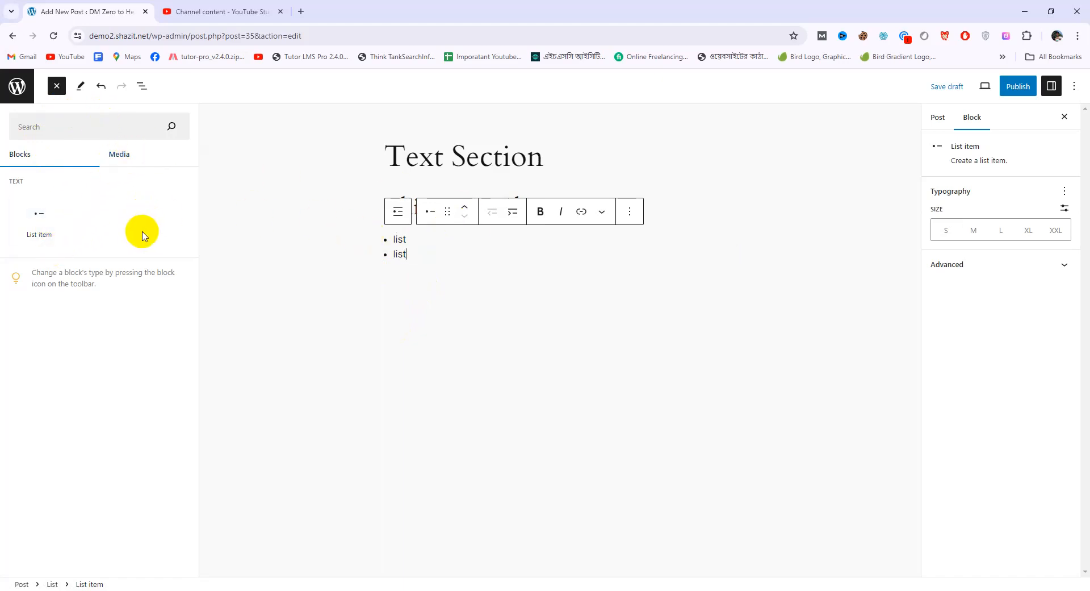
Insert a Quote block below the list and enter the text "Quote" in it
left_click(54, 92)
left_click(54, 90)
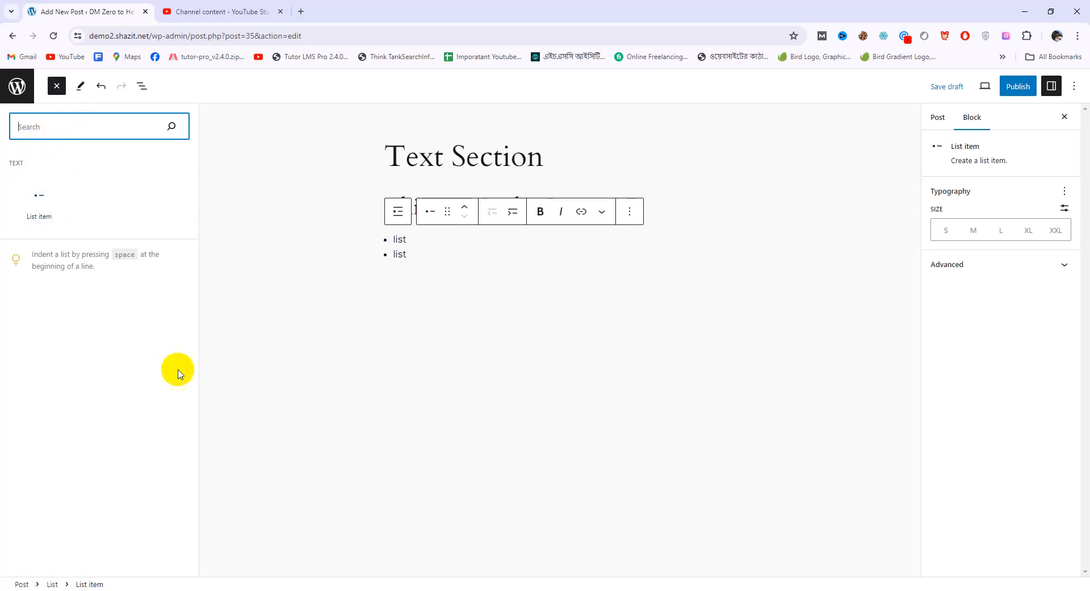
left_click(591, 377)
left_click(57, 84)
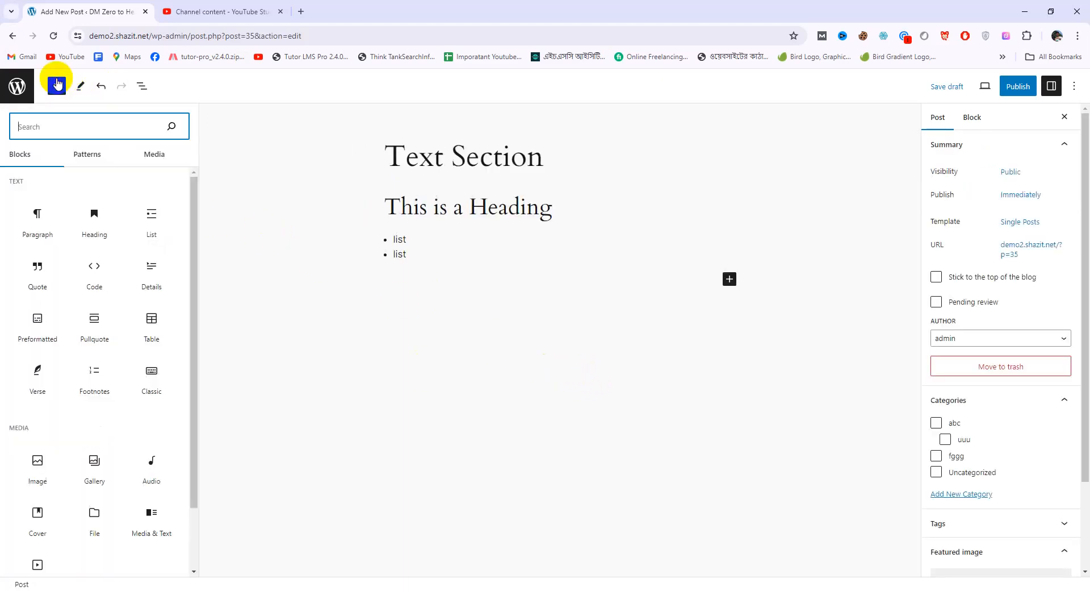
left_click(39, 275)
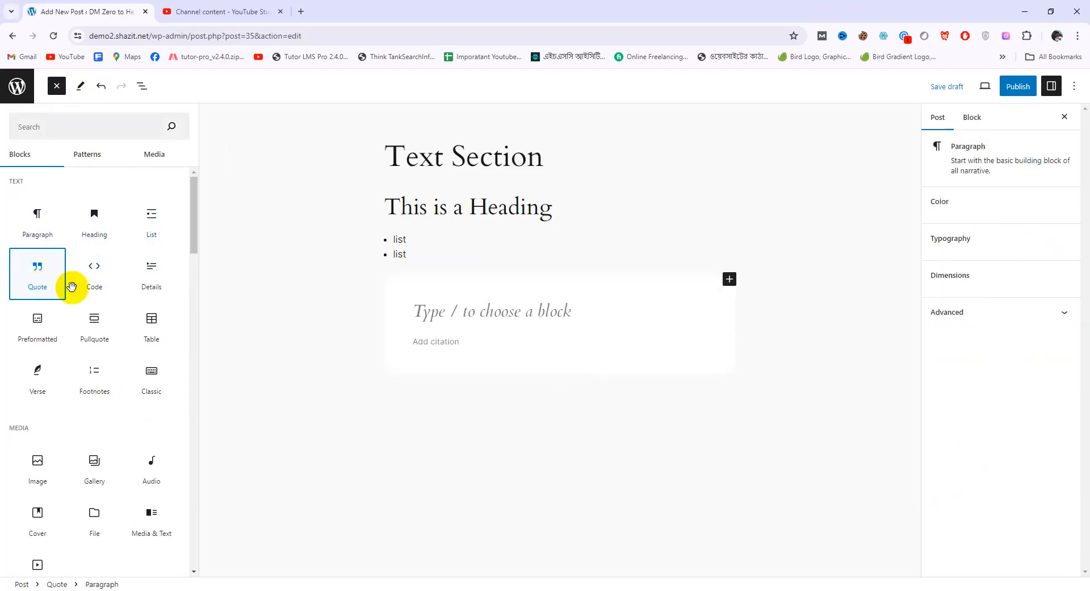
left_click(473, 311)
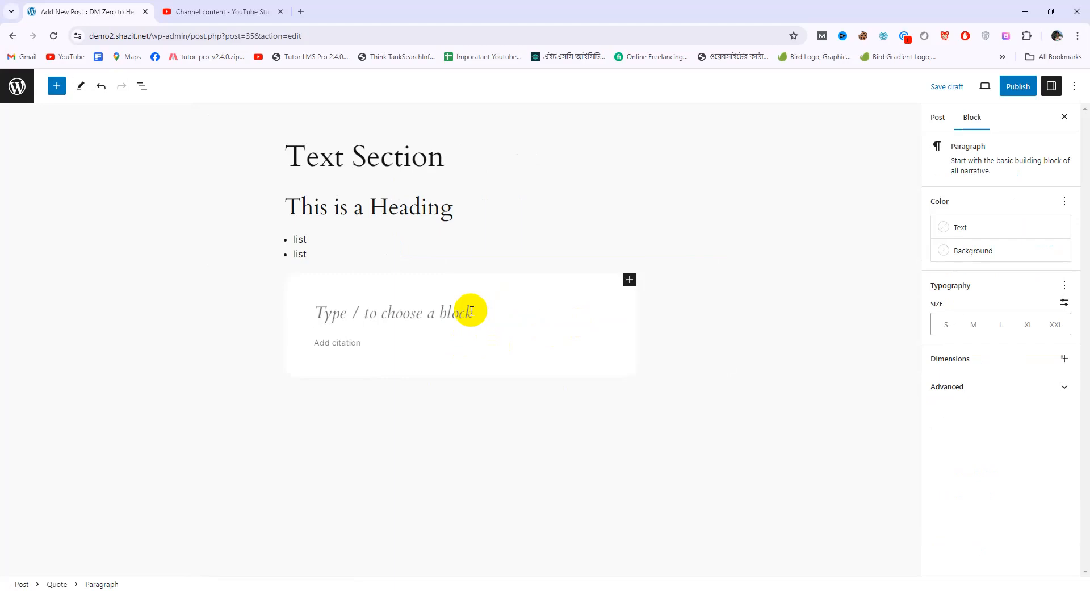
type("Quote")
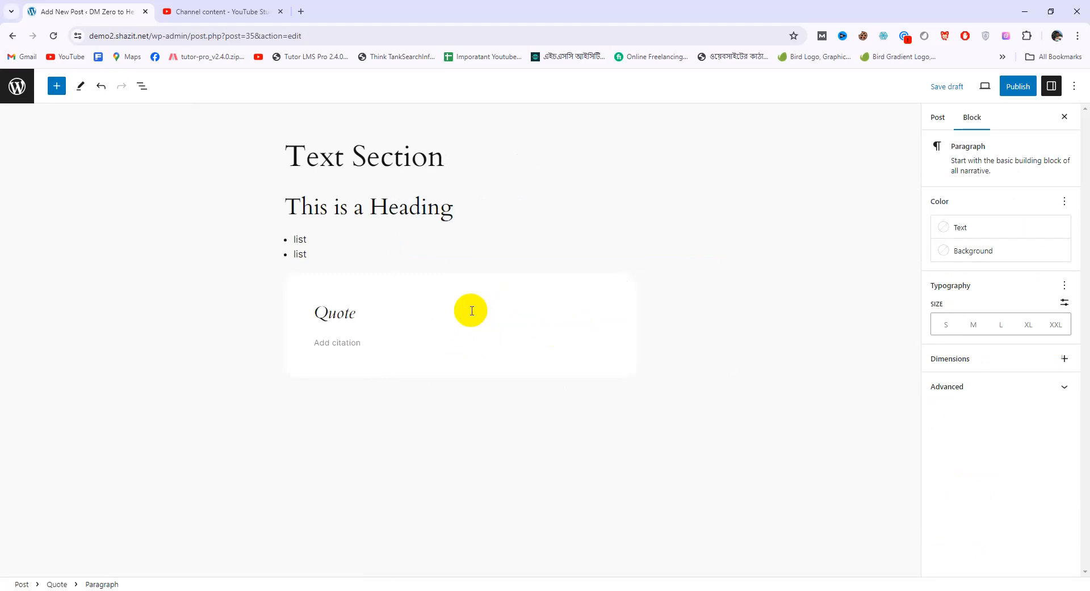
Copy the word "Quote" and paste it repeatedly until the quote holds two lines of six words each
key("ctrl+a")
key("ctrl+c")
key("ctrl+v")
key("ctrl+v")
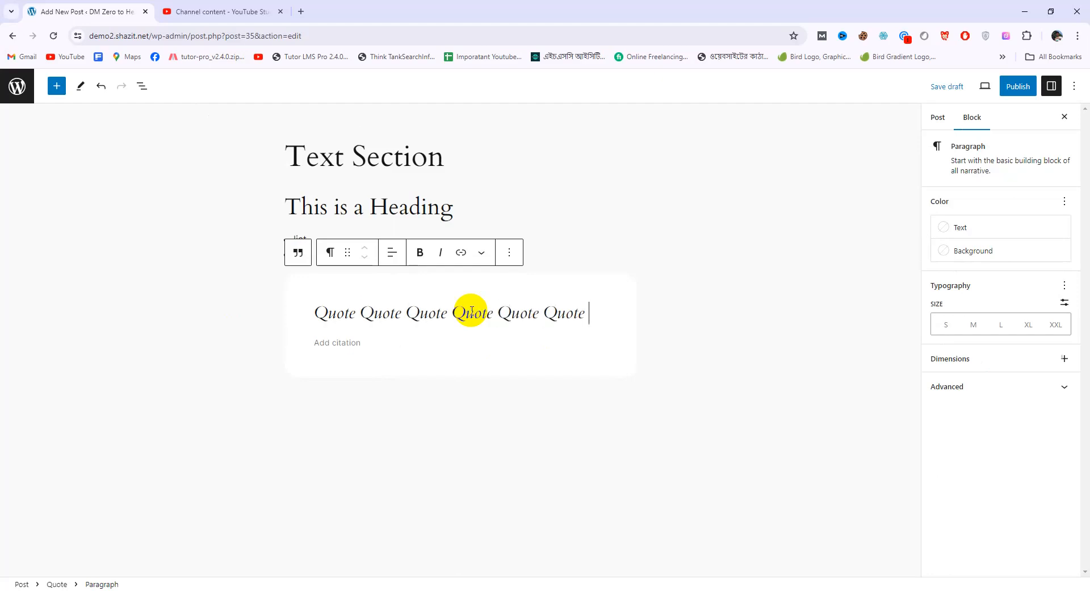
key("ctrl+v")
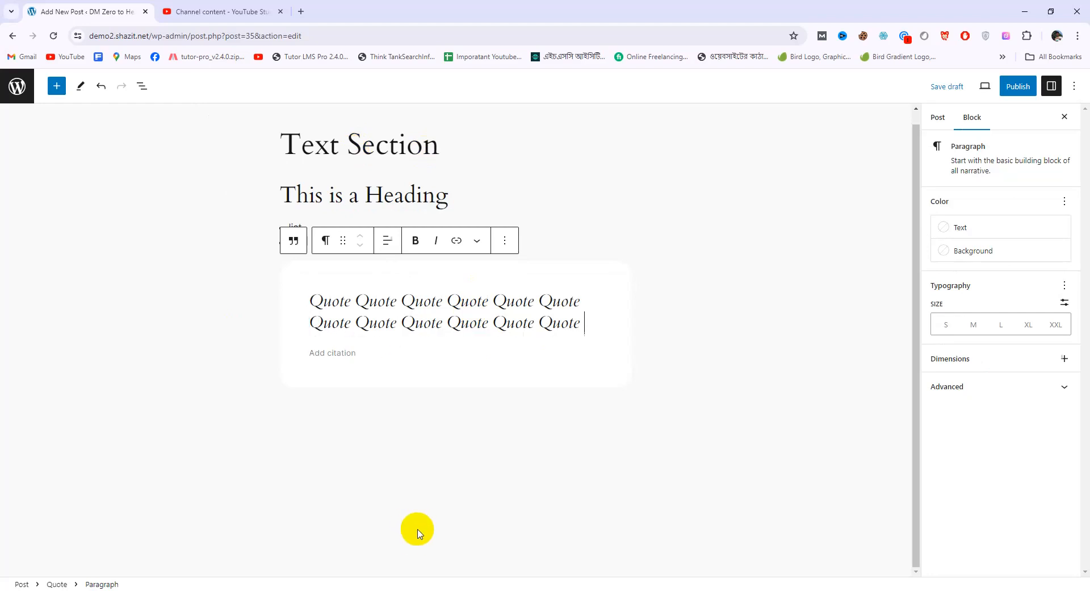
Make the whole quote text bold and italic
left_click(415, 240)
left_click(433, 284)
left_click(416, 300)
triple_click(416, 300)
left_click(416, 240)
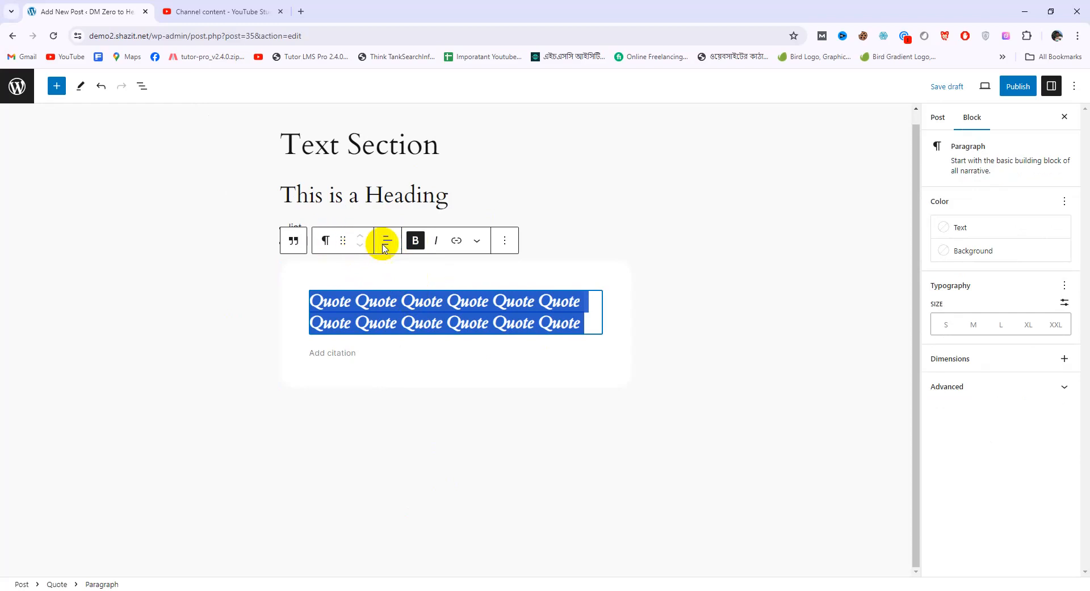
left_click(438, 240)
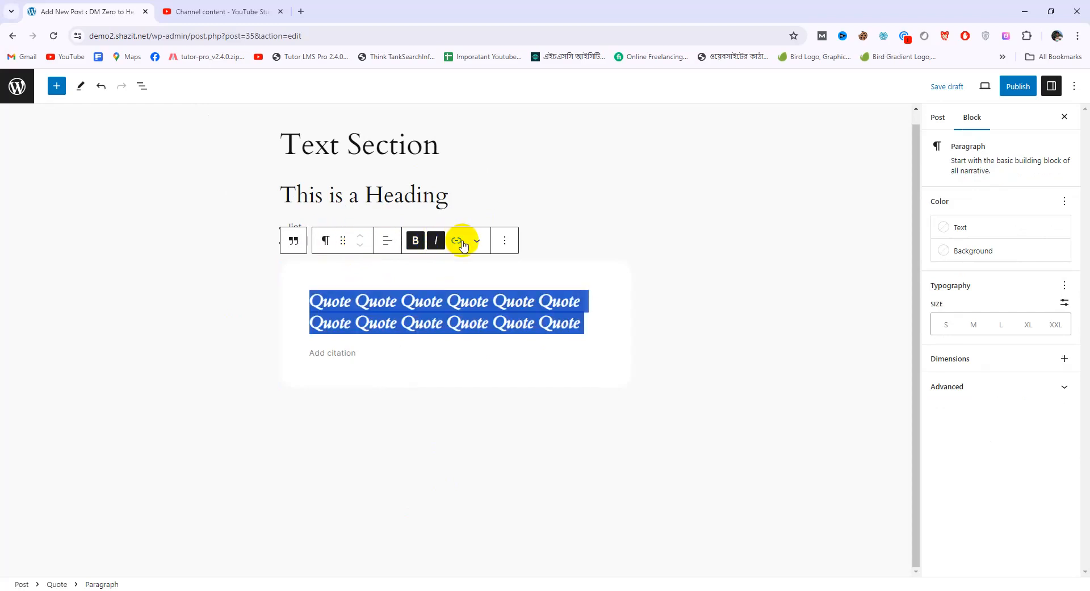
Link the whole quote text to facebook.com
left_click(459, 242)
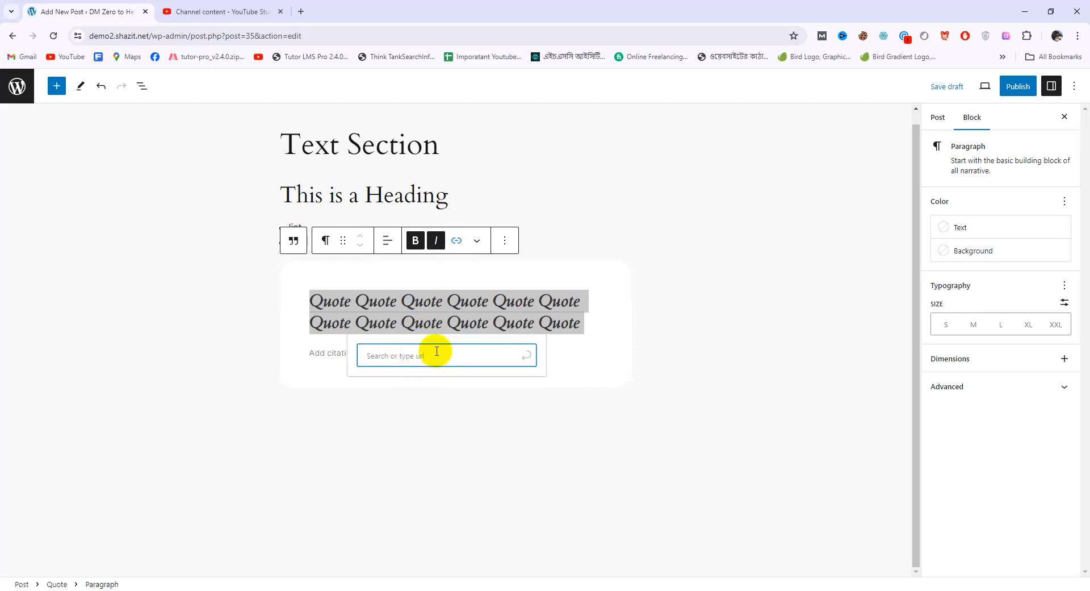
type("facebook")
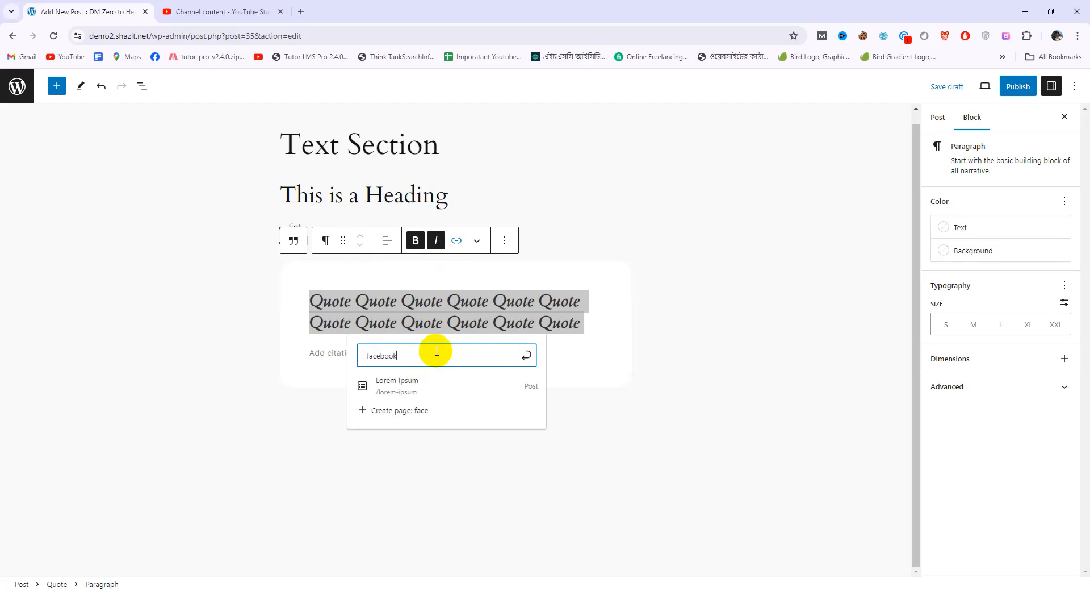
type(".com")
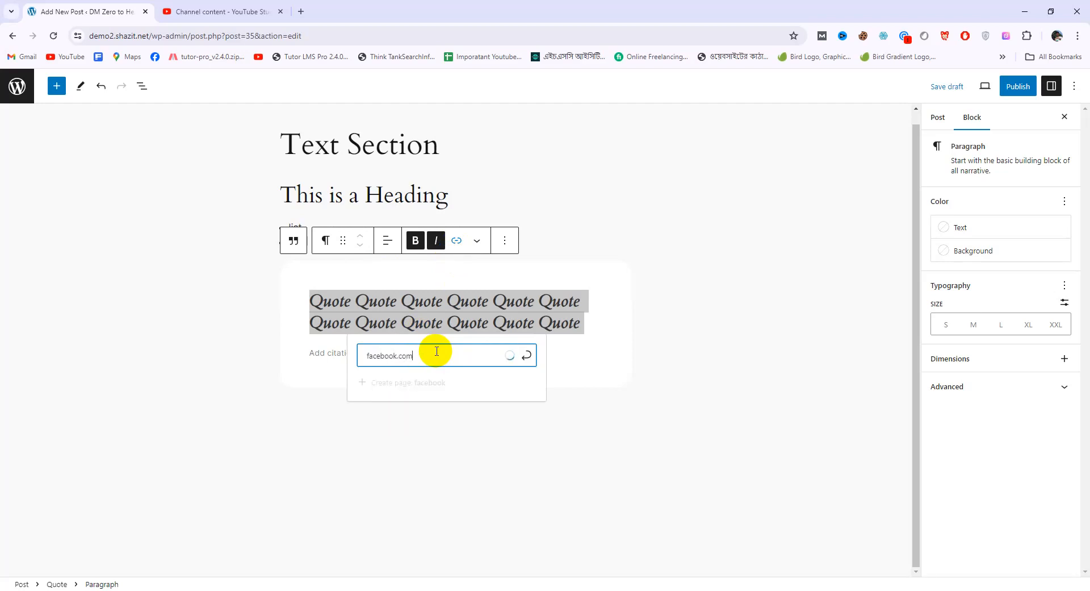
key("Return")
left_click(442, 336)
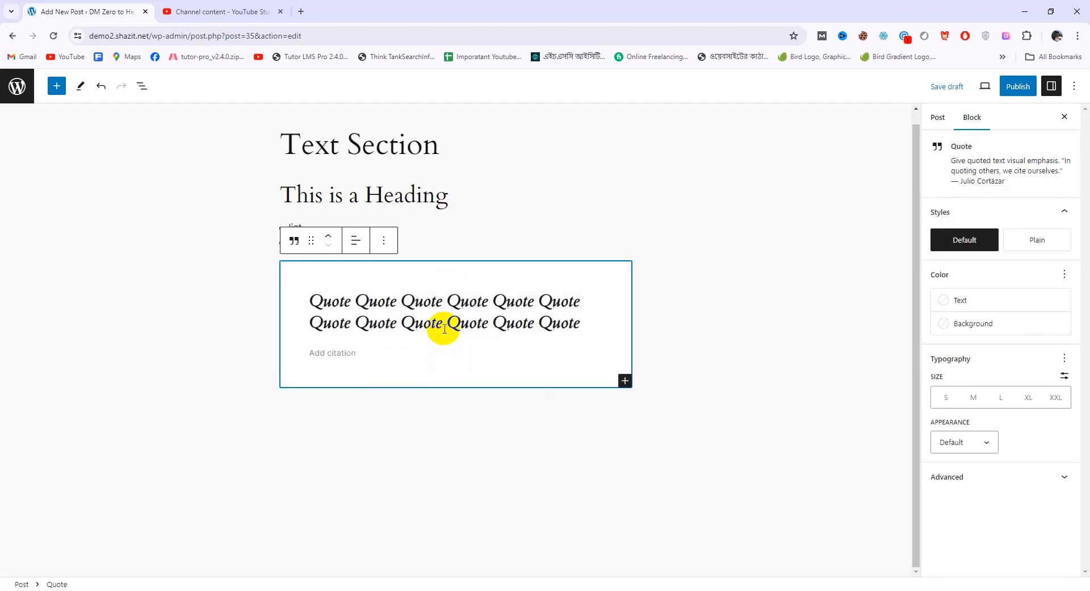
left_click(452, 310)
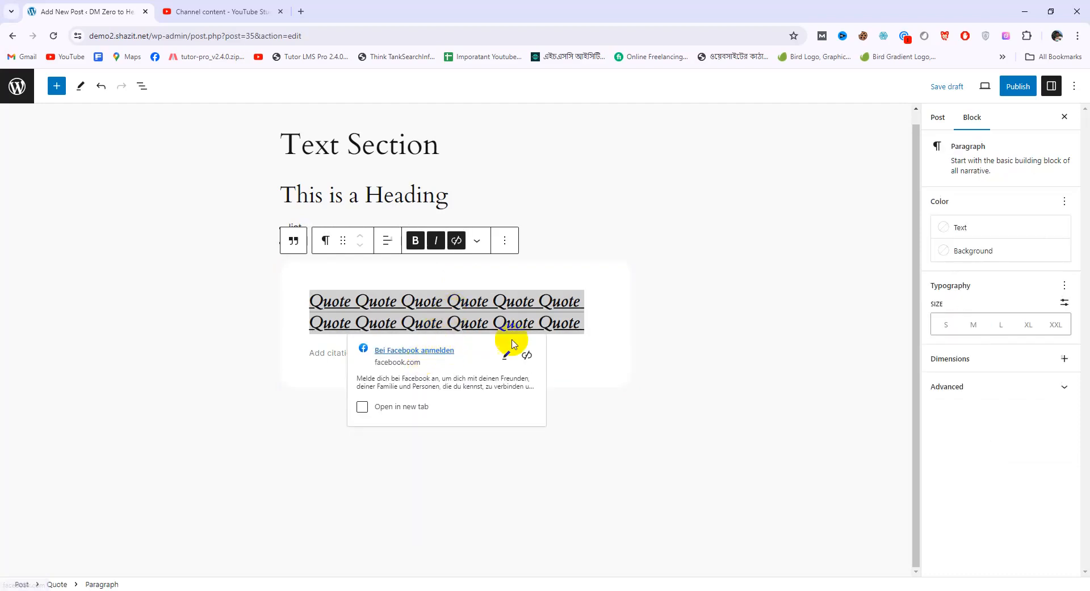
Select the whole quote text again and remove its facebook.com link
left_click(567, 349)
left_click(473, 240)
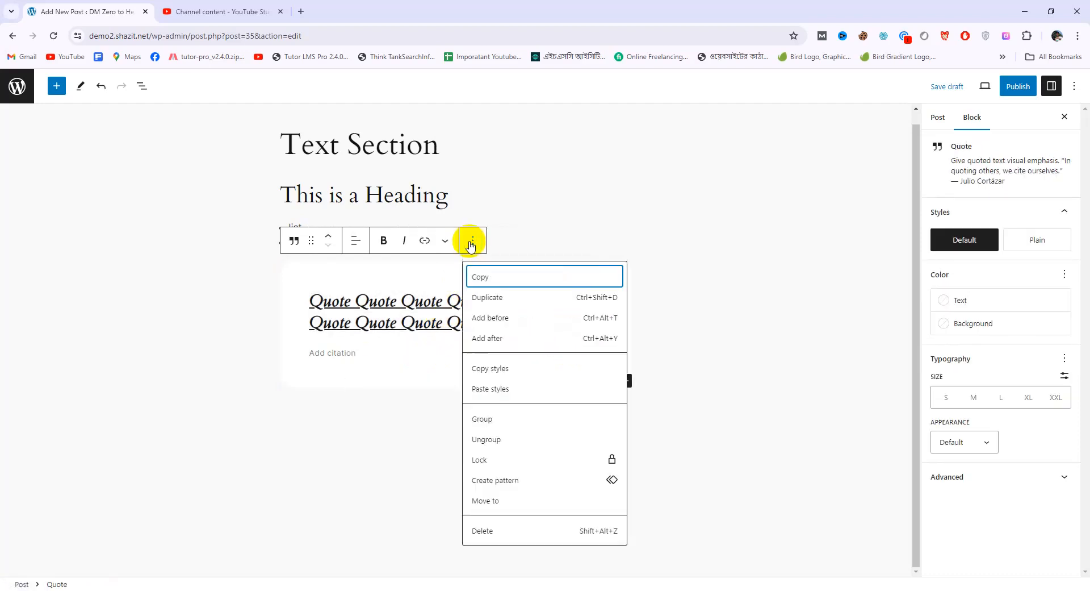
left_click(437, 363)
left_click_drag(584, 327, 305, 299)
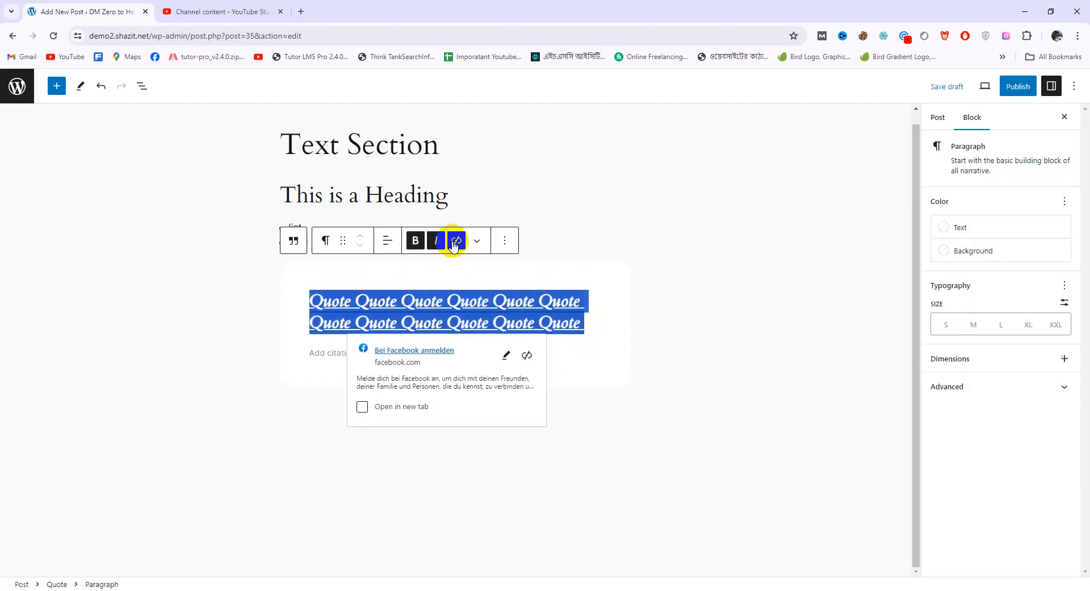
left_click(457, 241)
left_click(506, 241)
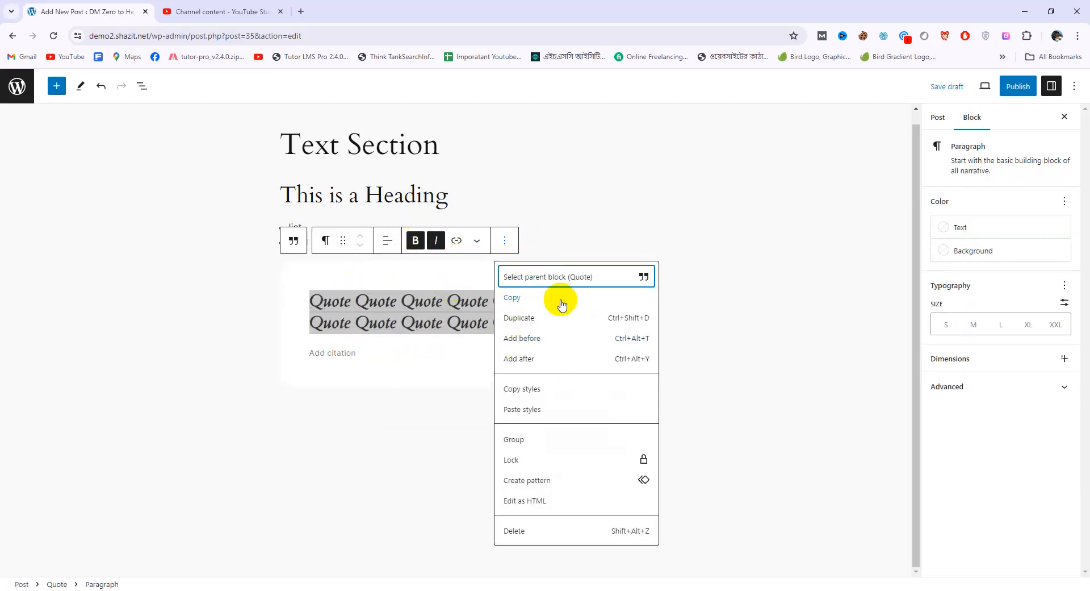
left_click(430, 390)
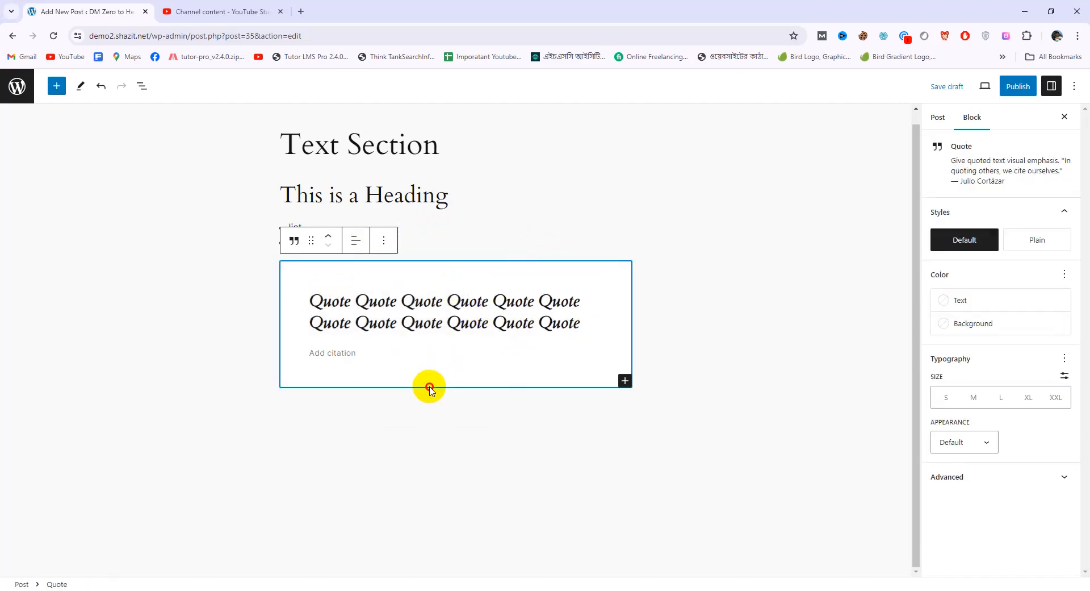
left_click(461, 426)
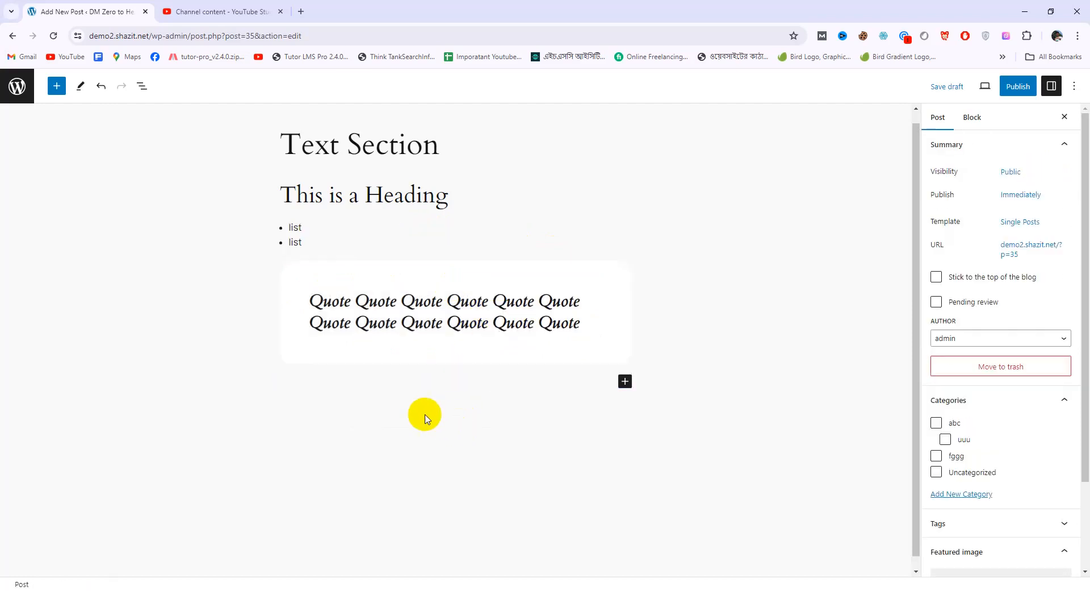
Add an empty Code block below the quote
left_click(56, 86)
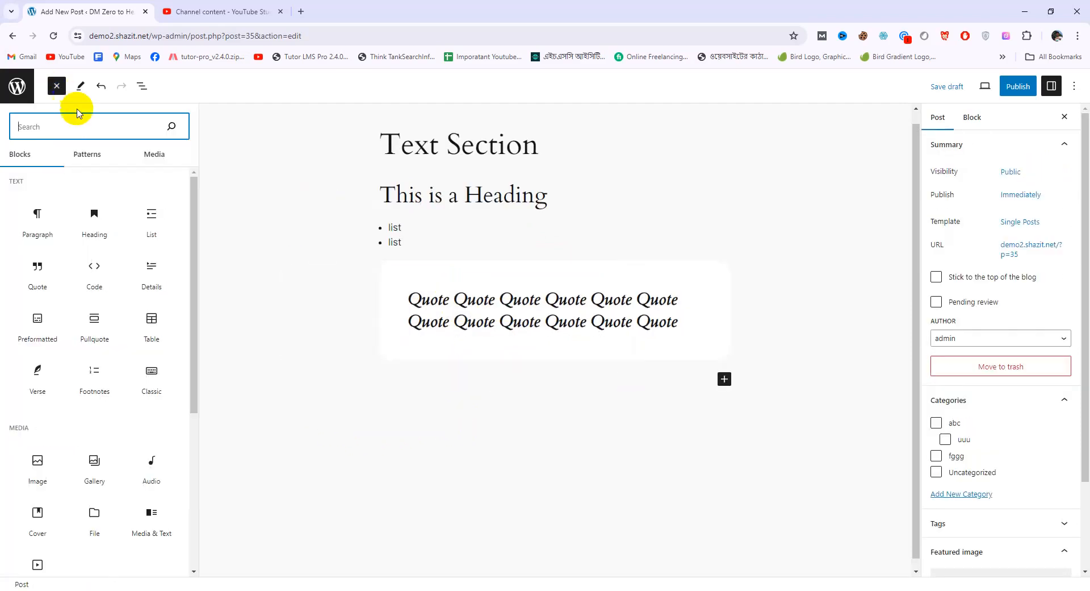
left_click(93, 279)
left_click(479, 406)
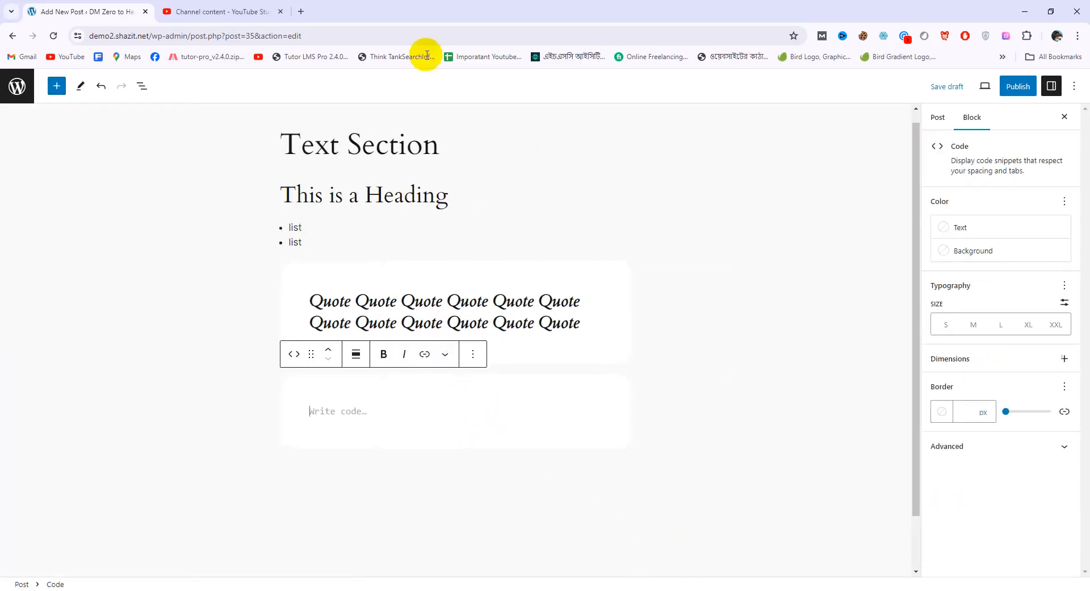
Search the web for "html basic code" in a new browser tab and open the W3Schools HTML Basic Examples page
left_click(301, 11)
type("html b")
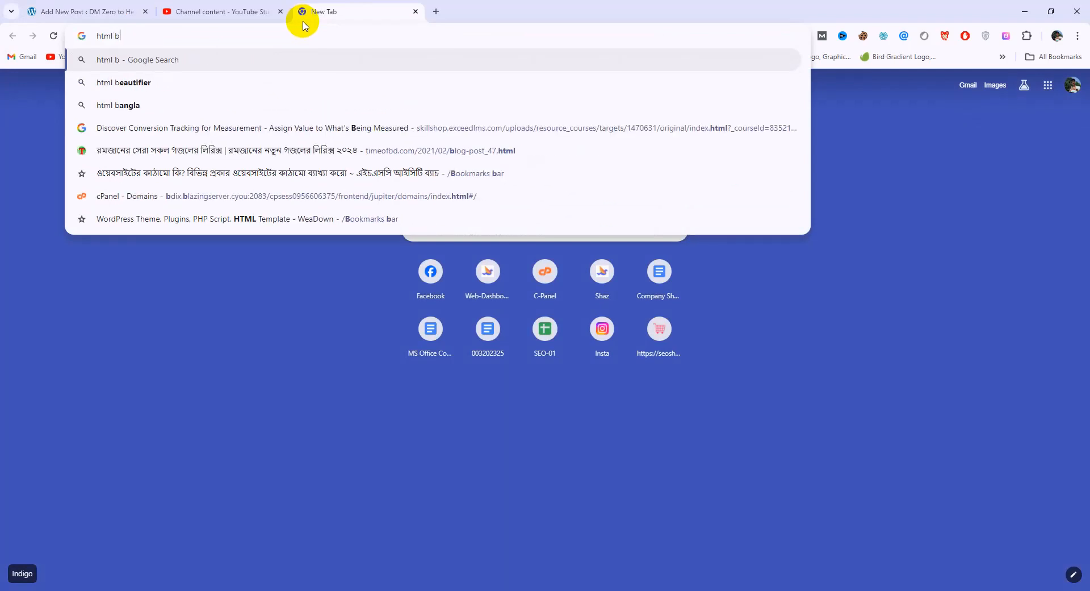
type("asic code")
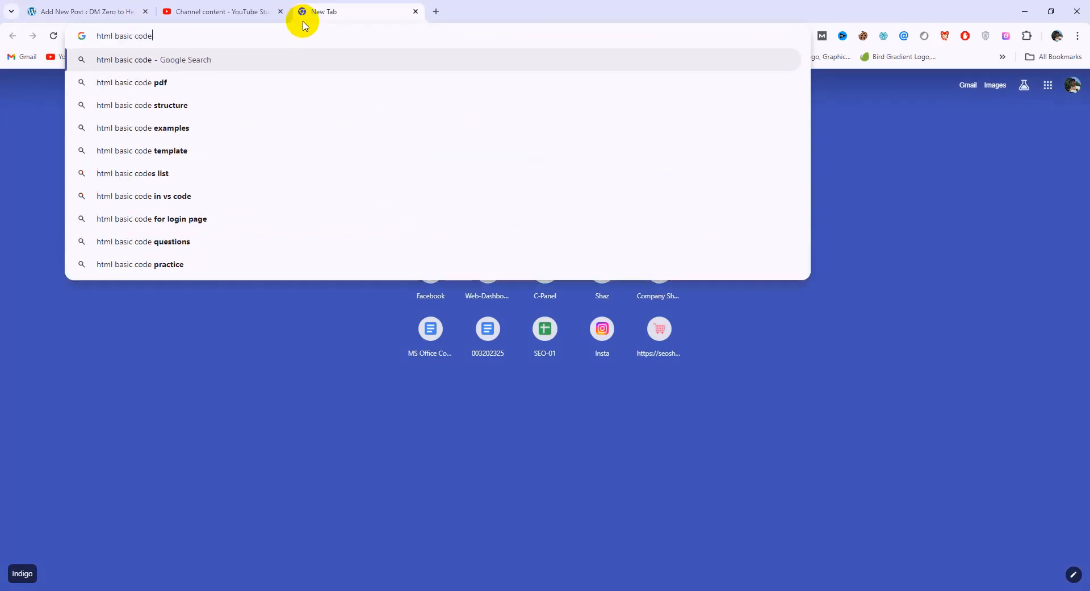
key("Return")
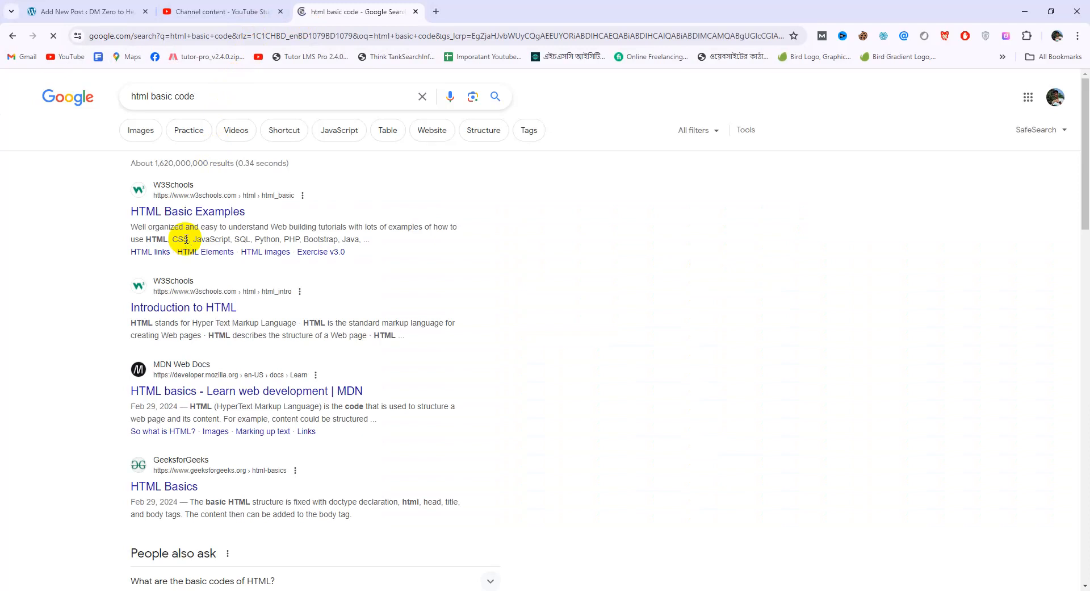
left_click(190, 213)
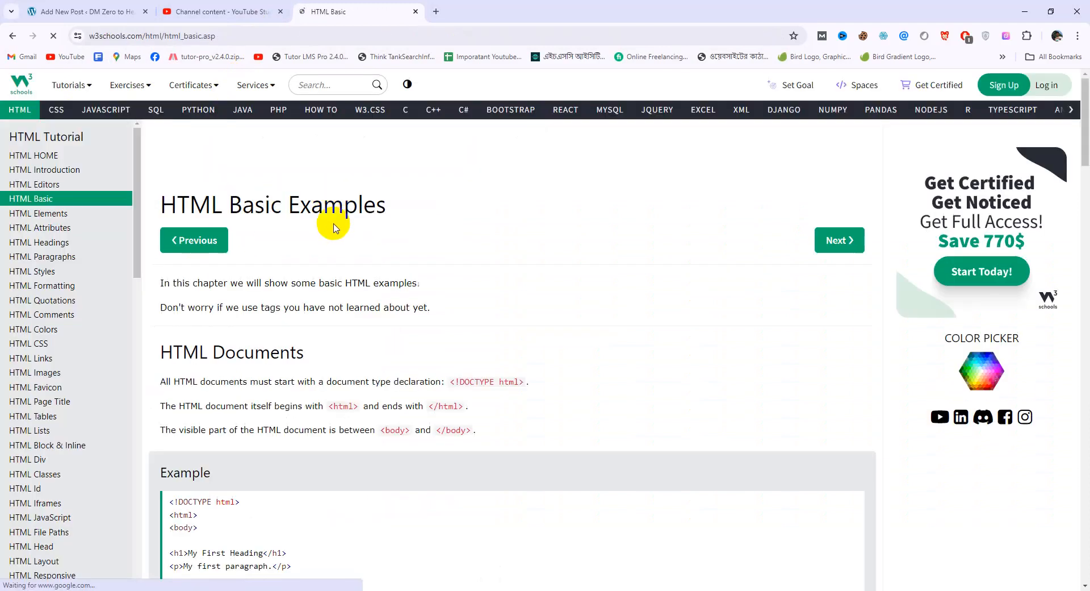
Copy the complete example code under HTML Documents, from <!DOCTYPE html> to </html>
scroll(171, 267, "down", 4)
left_click_drag(168, 276, 214, 373)
right_click(196, 286)
left_click(200, 289)
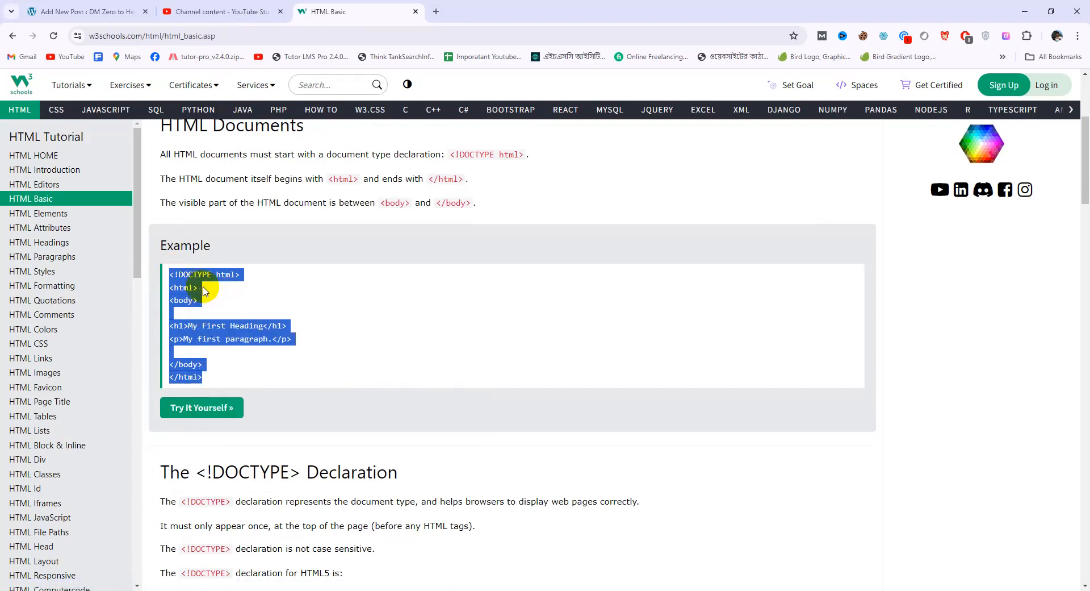
Return to the WordPress post, paste the copied HTML example into the Code block and deselect the block
left_click(86, 11)
left_click(338, 411)
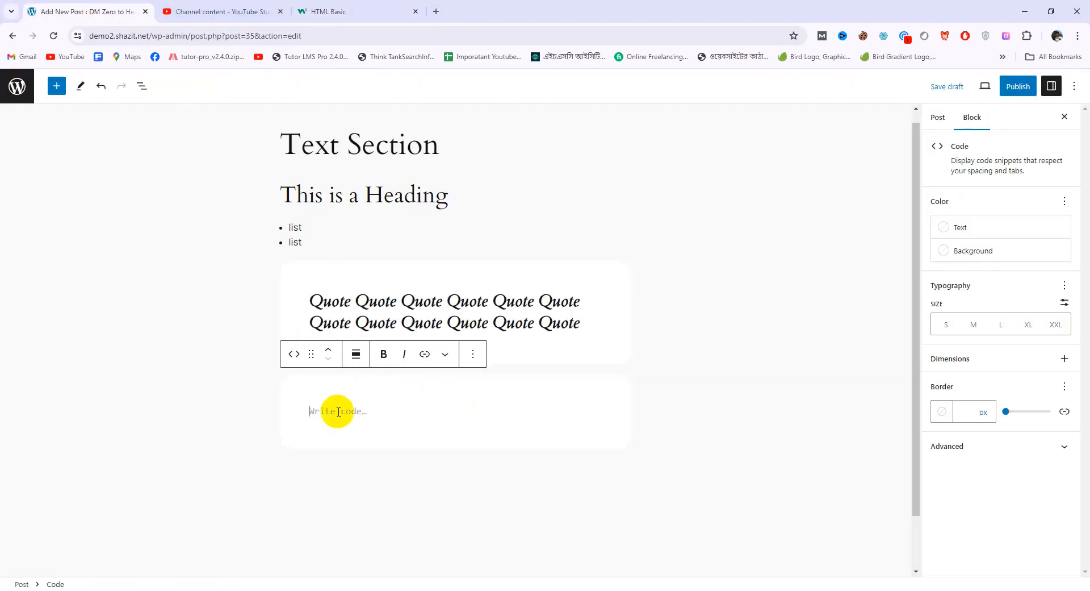
key("ctrl+v")
left_click(371, 464)
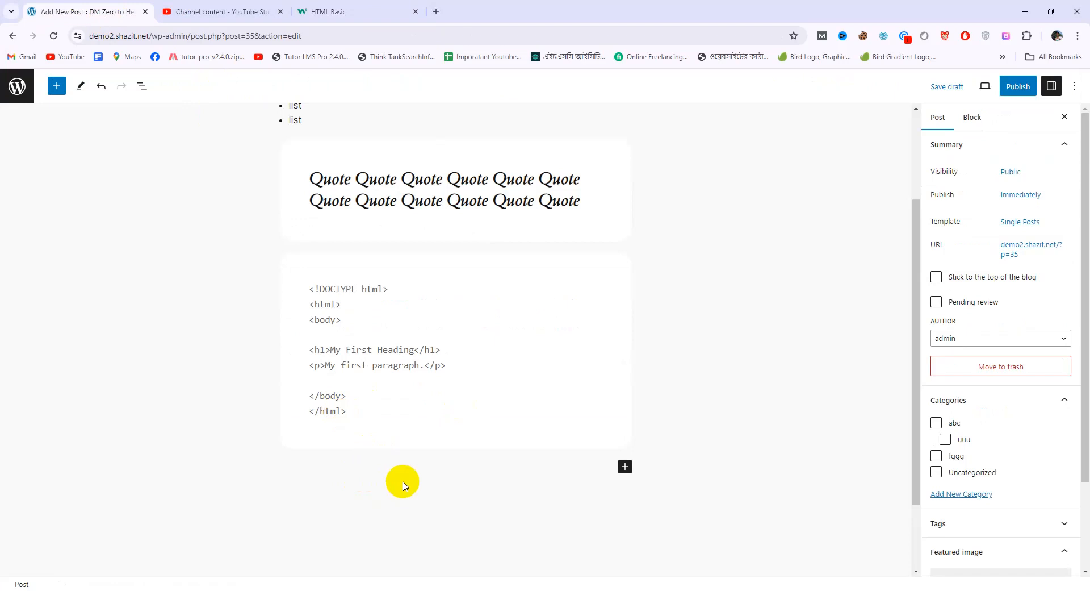
Add a Details block below the code and enter "Sumaary Details" as its summary
scroll(398, 483, "up", 1)
scroll(397, 482, "down", 2)
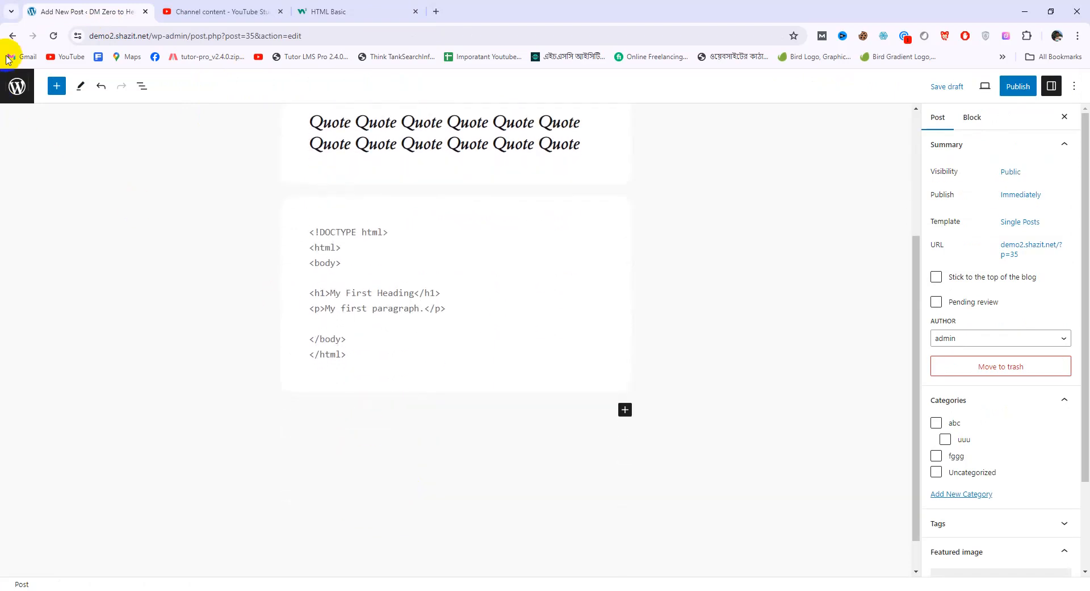
left_click(57, 86)
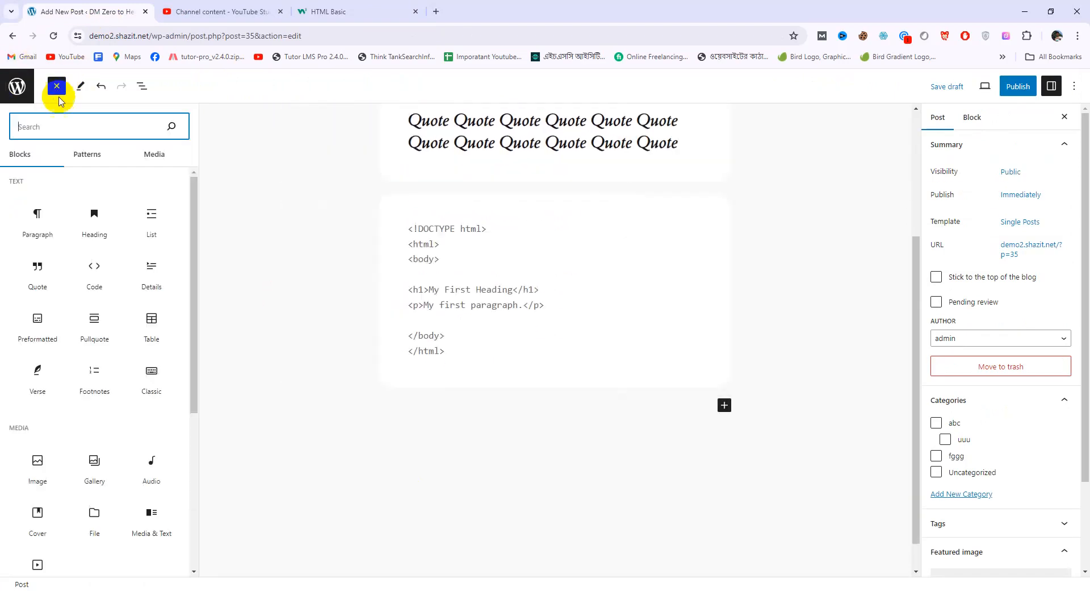
left_click(147, 288)
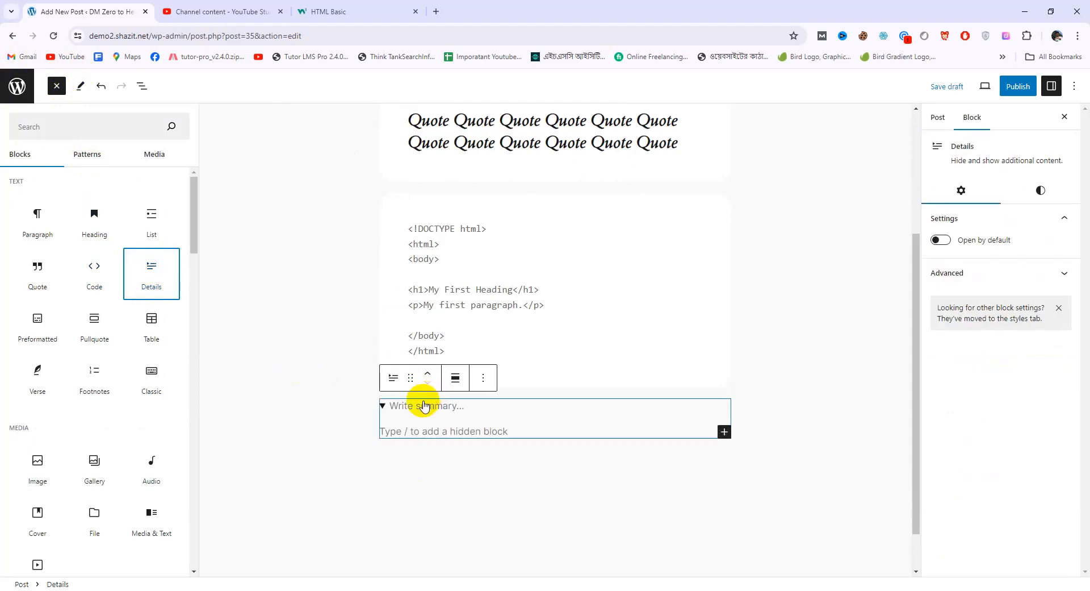
left_click(382, 406)
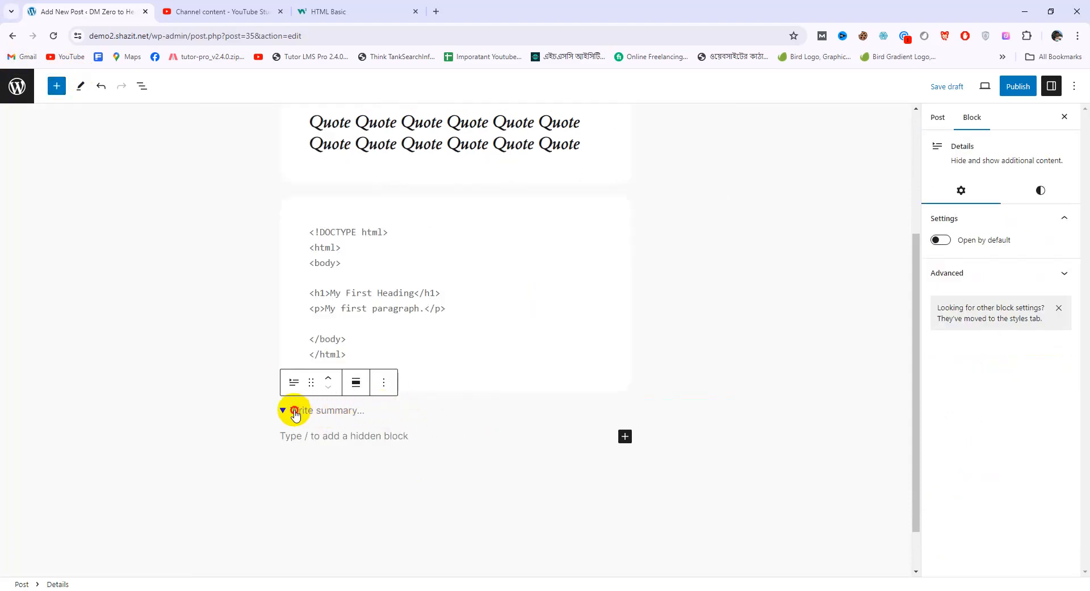
type("S")
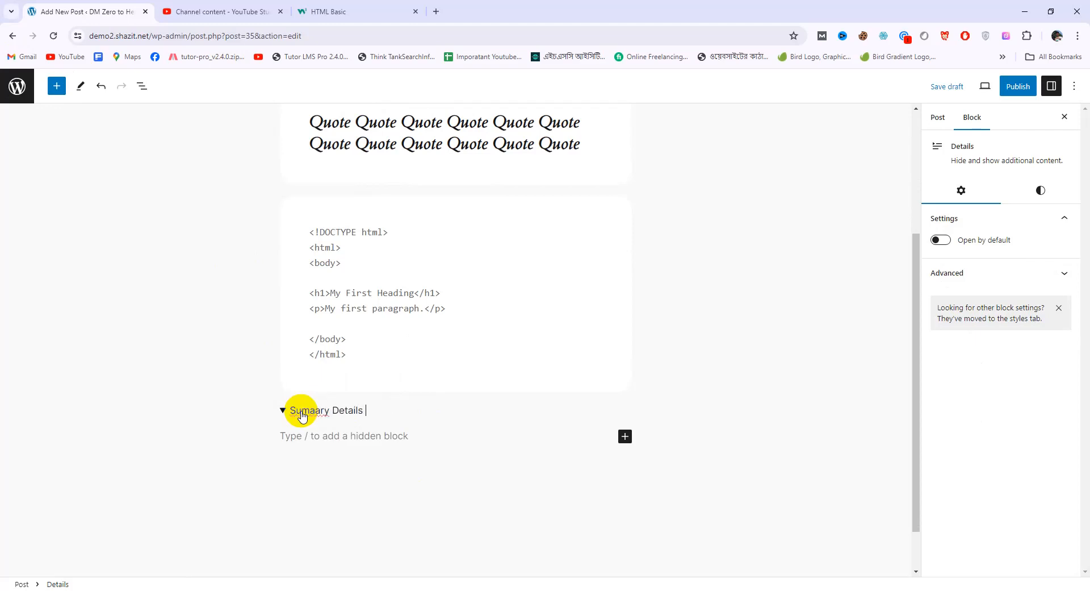
type("umaary Details")
Copy the phrase "Sumaary Details" and paste it repeatedly until the summary fills about sixteen lines
key("ctrl+a")
key("ctrl+c")
key("Right")
key("ctrl+v")
key("ctrl+v")
key("ctrl+v")
key("ctrl+v")
key("ctrl+v")
key("ctrl+v")
key("ctrl+v")
key("ctrl+v")
key("ctrl+v")
key("ctrl+v")
key("ctrl+v")
key("ctrl+v")
key("ctrl+v")
key("ctrl+v")
key("ctrl+v")
key("ctrl+v")
key("ctrl+v")
key("ctrl+v")
key("ctrl+v")
key("ctrl+v")
key("ctrl+v")
key("ctrl+v")
key("ctrl+v")
key("ctrl+v")
key("ctrl+v")
key("ctrl+v")
key("ctrl+v")
key("ctrl+v")
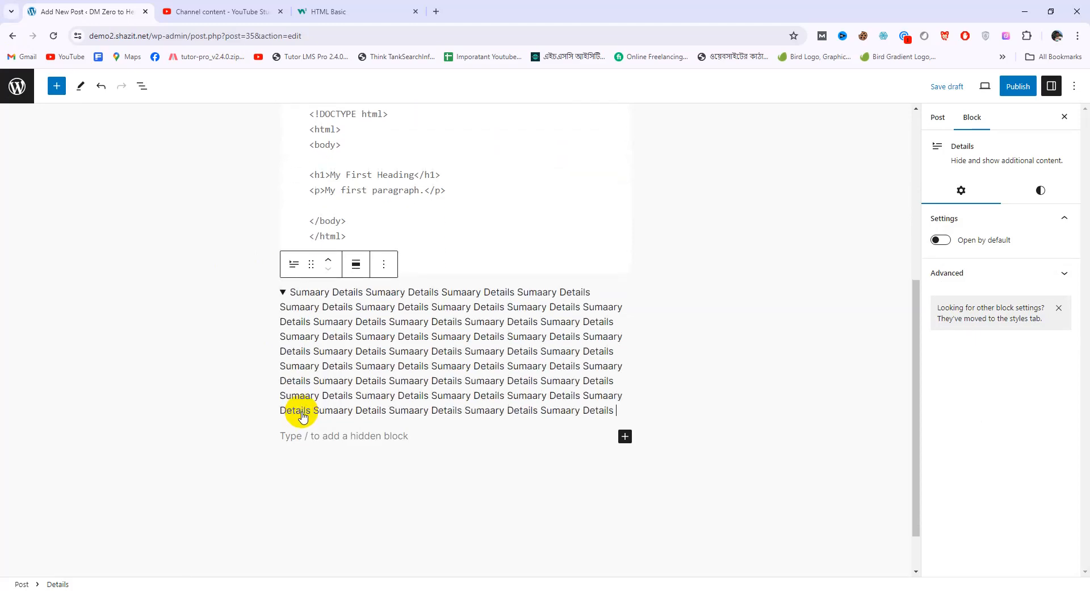
key("ctrl+v")
key("ctrl+v")
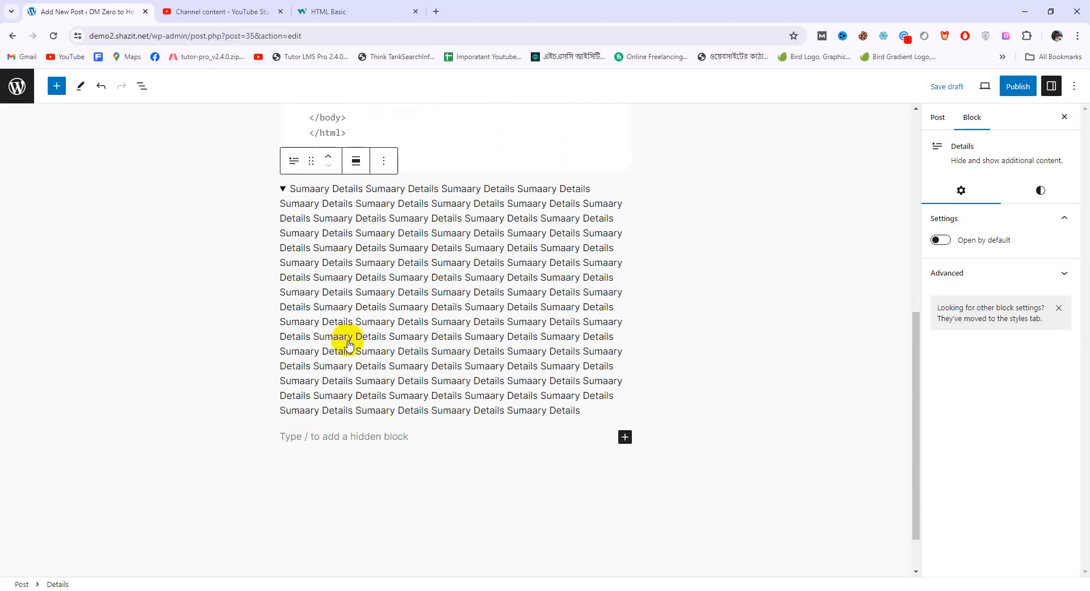
Add a Preformatted block below the details containing "perfomated text"
left_click(57, 88)
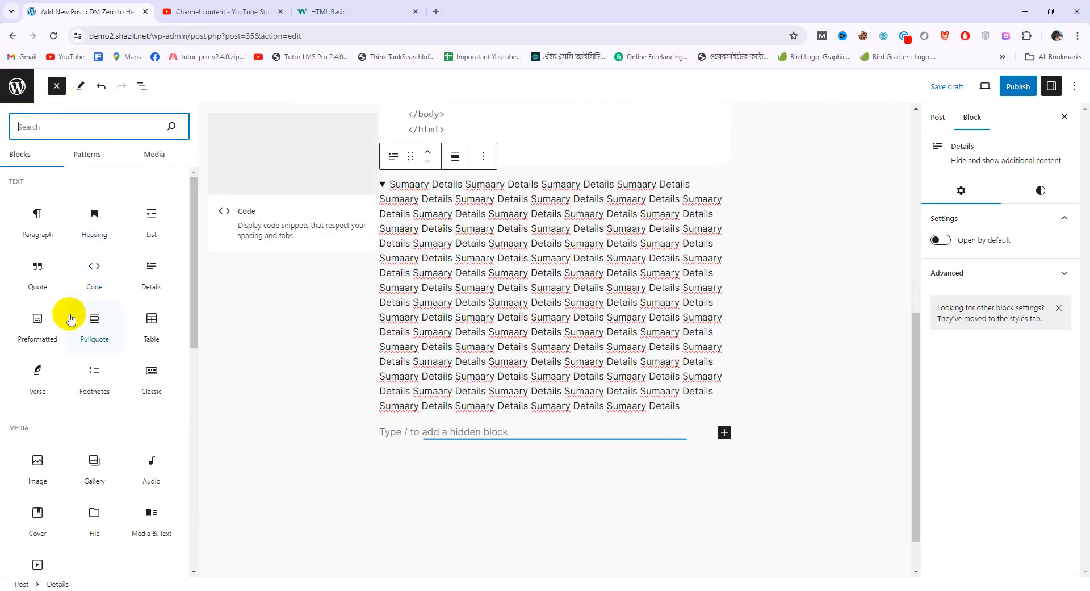
left_click(50, 340)
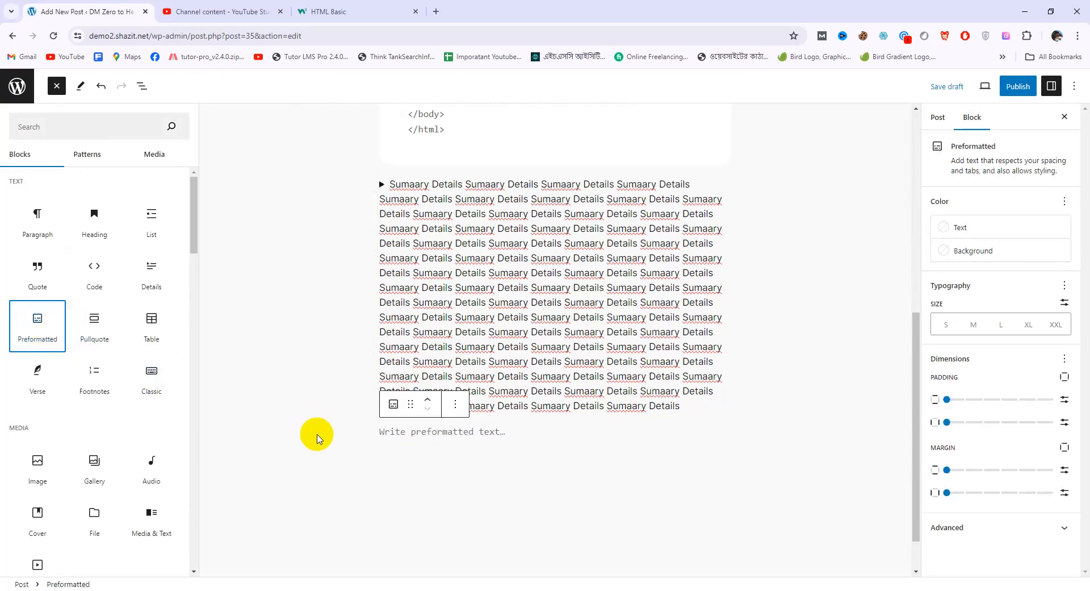
left_click(463, 436)
type("perfomated text")
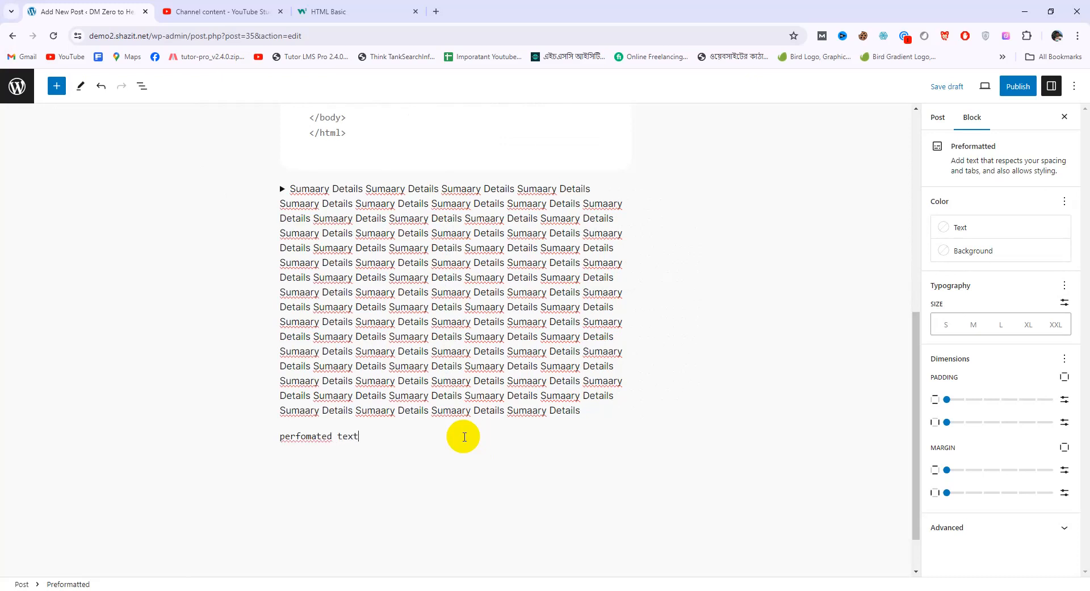
Copy the phrase "perfomated text" and paste it repeatedly until the preformatted block fills four lines
key("ctrl+a")
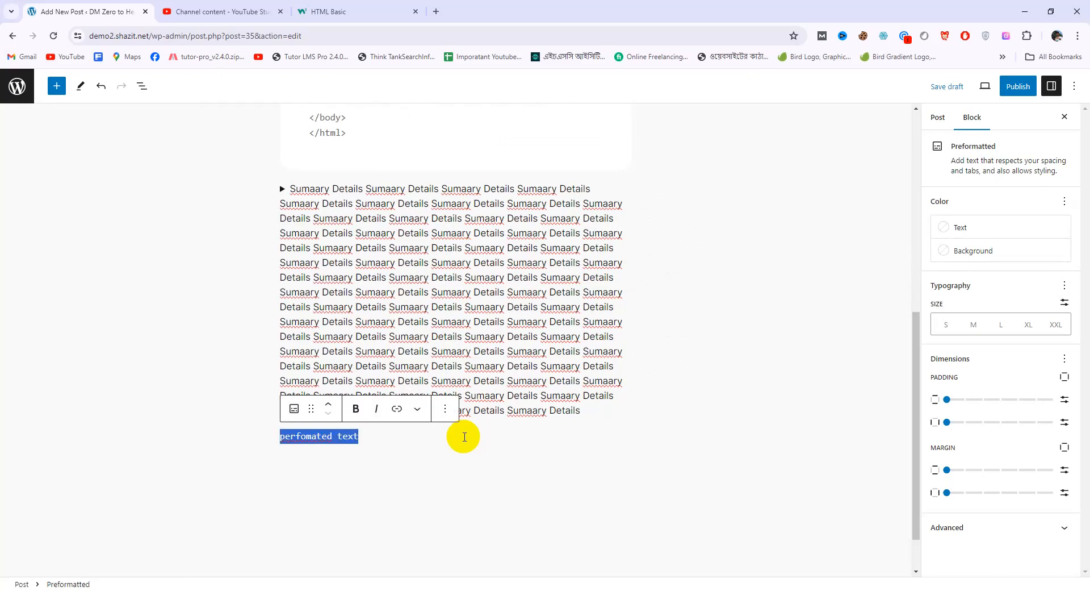
key("ctrl+c")
key("Right")
key("ctrl+v")
key("ctrl+v")
key("ctrl+v")
key("ctrl+v")
key("ctrl+v")
key("ctrl+v")
key("ctrl+v")
key("ctrl+v")
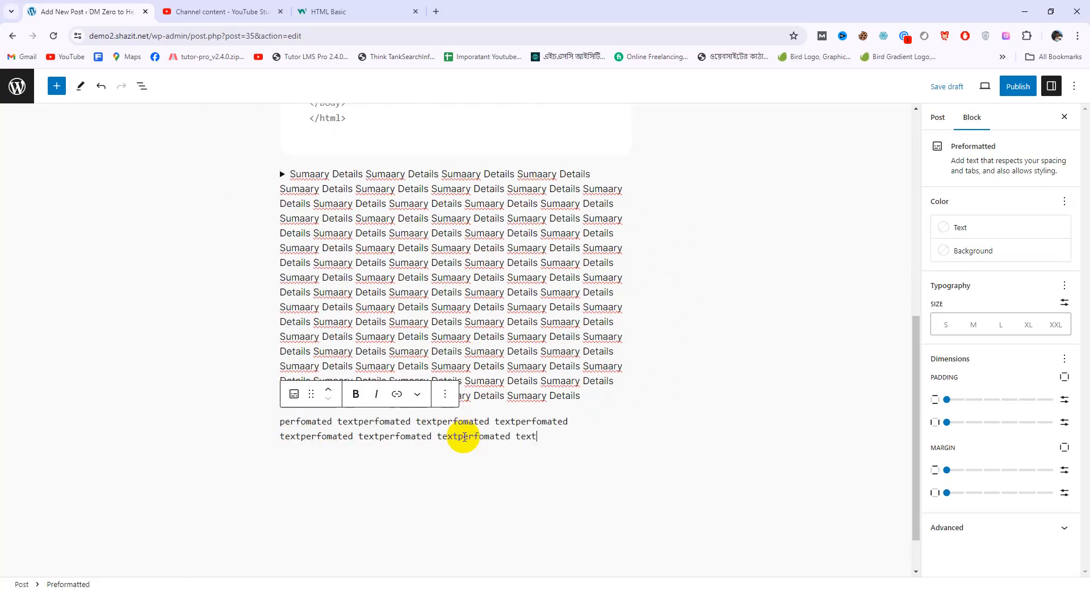
key("ctrl+v")
key("ctrl+v")
key("ctrl+v")
key("ctrl+v")
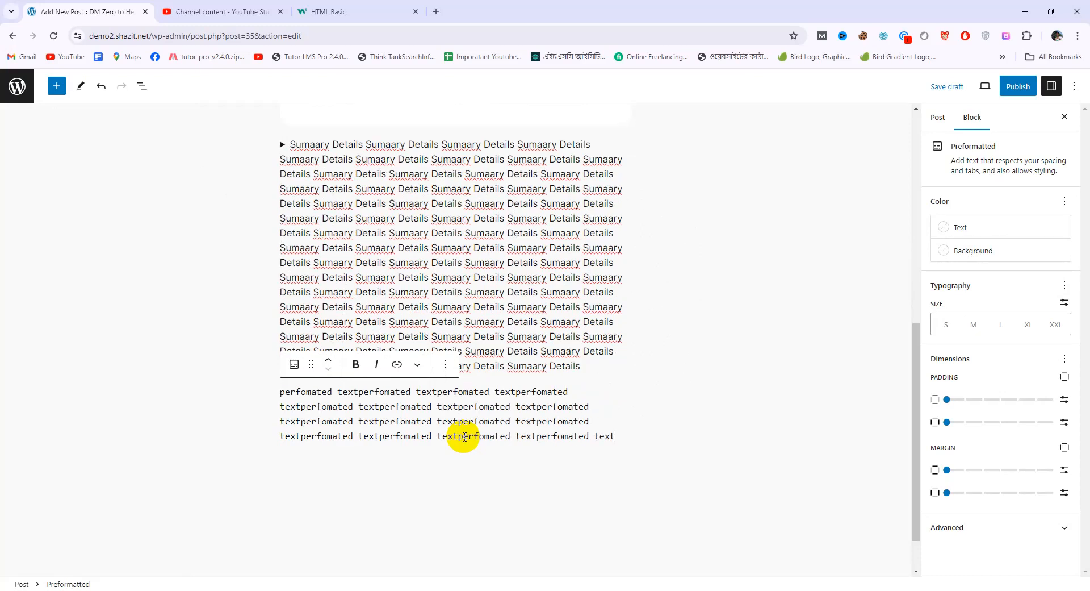
Add a Pullquote block below the preformatted text and enter "pull quoate" as its quote
left_click(57, 86)
mouse_move(95, 326)
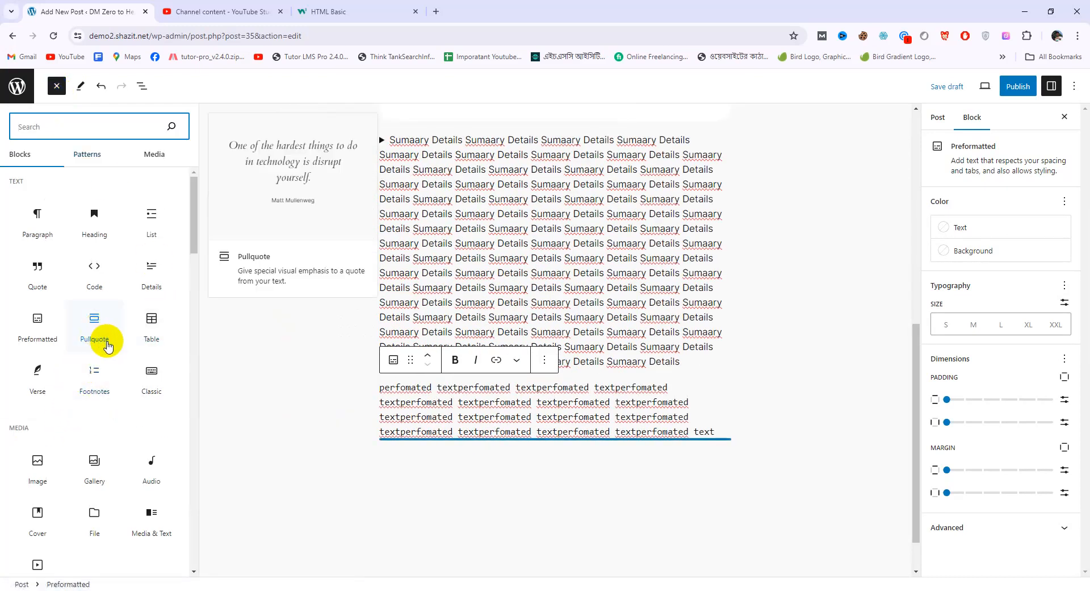
left_click(96, 326)
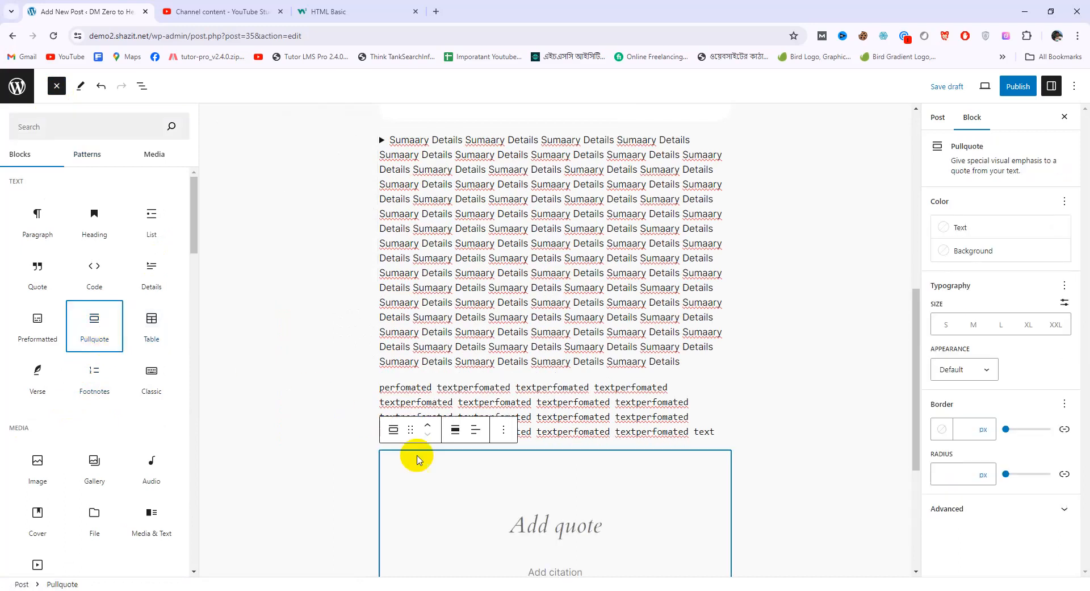
left_click(511, 516)
type("pull quoate")
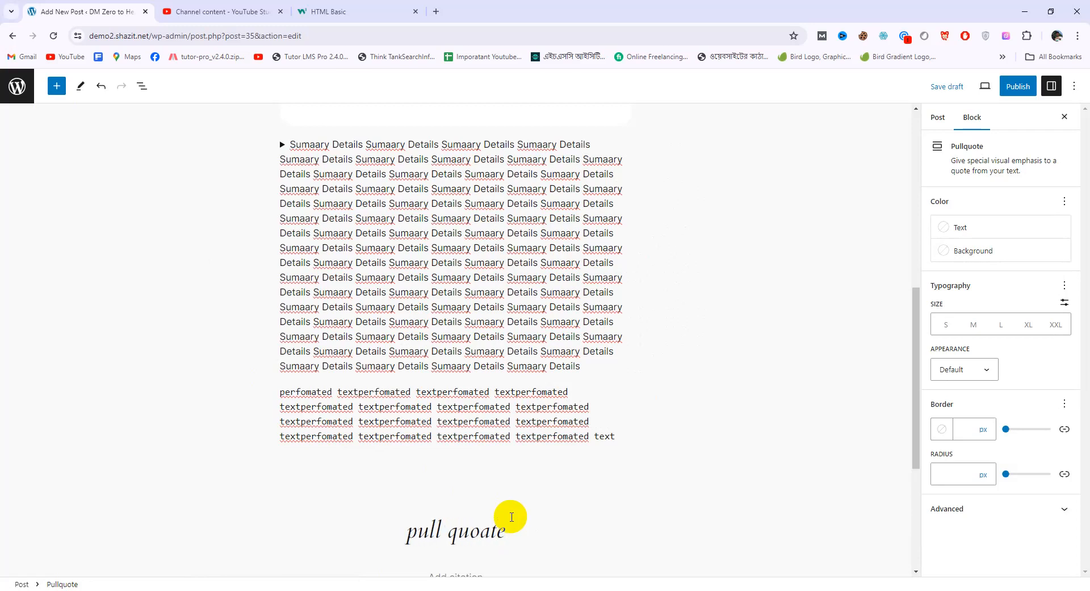
Correct the spelling of the pullquote text to "pull quote"
triple_click(511, 516)
right_click(504, 530)
left_click(525, 263)
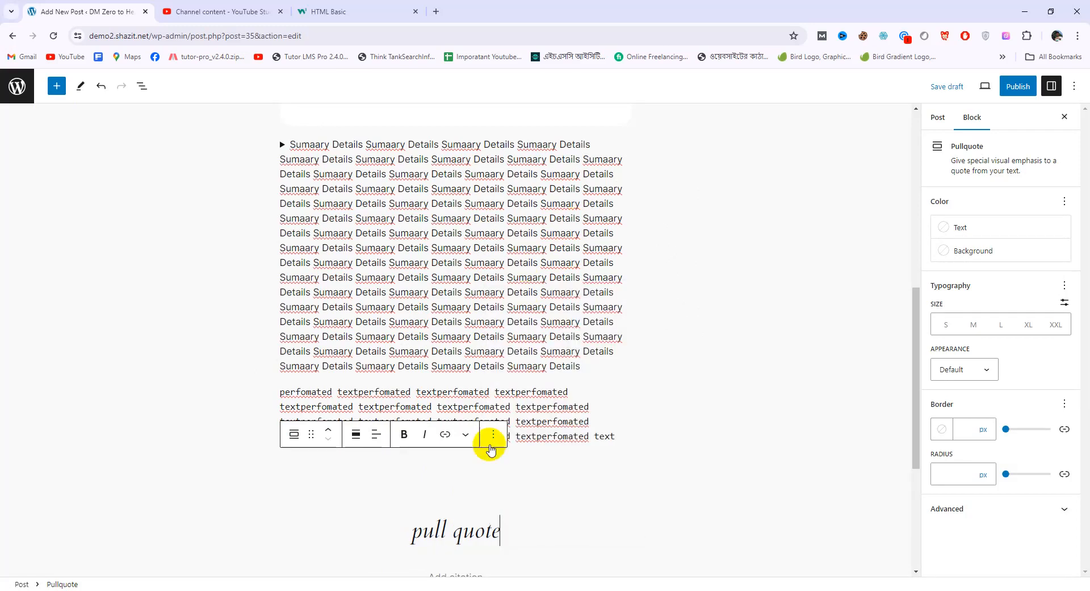
Copy the phrase "pull quote" and paste it repeatedly until the pullquote fills three lines
key("ctrl+a")
key("ctrl+c")
key("ctrl+v")
key("ctrl+v")
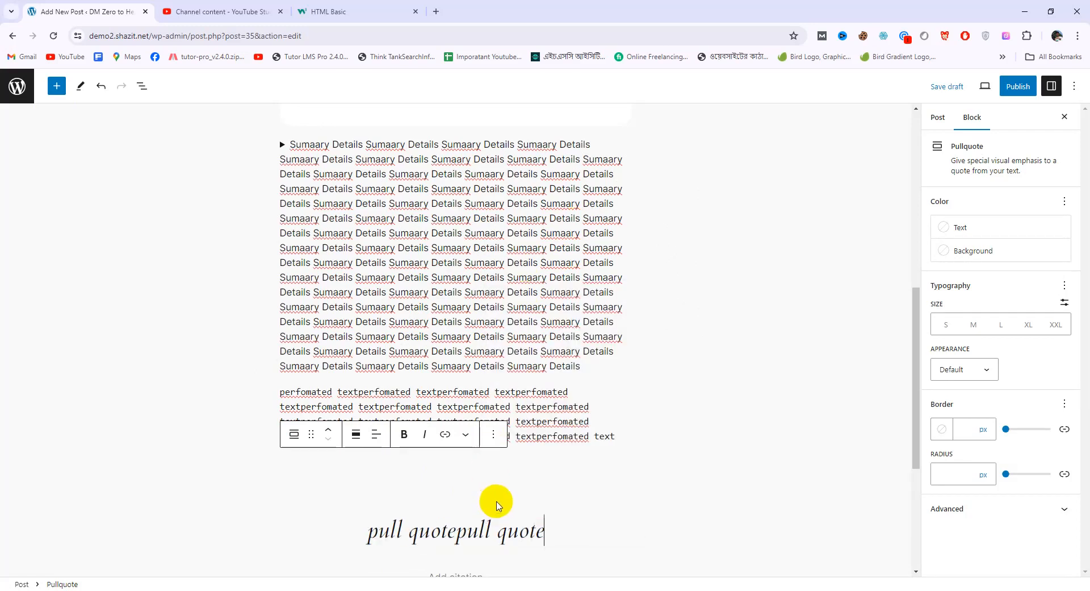
key("ctrl+v")
key("ctrl+v")
key("ctrl+v")
key("ctrl+v")
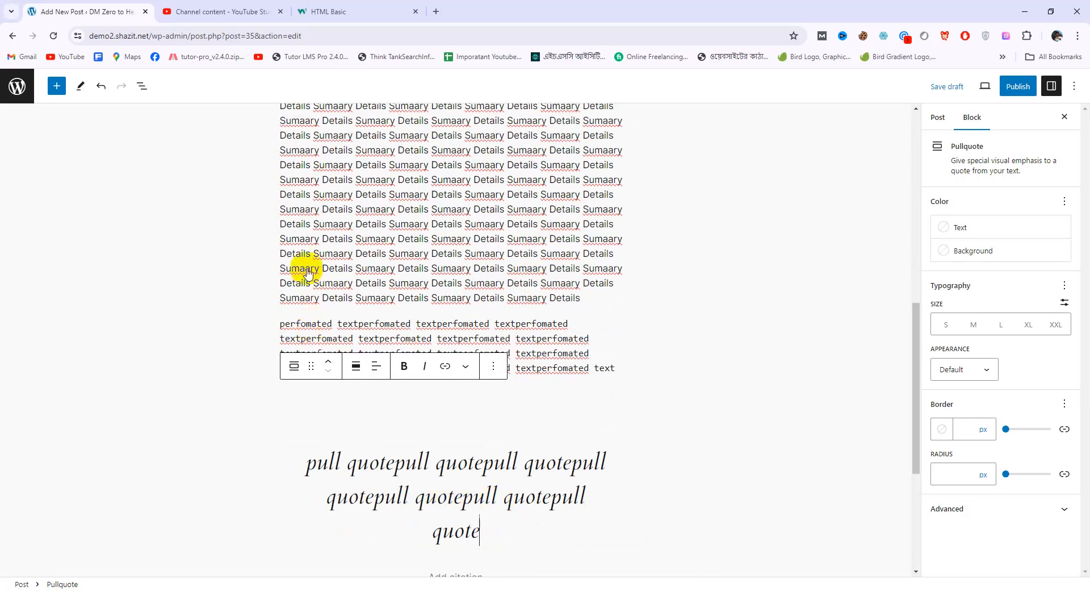
Insert a table with one column and two rows below the pullquote and place the cursor in its second row
left_click(56, 86)
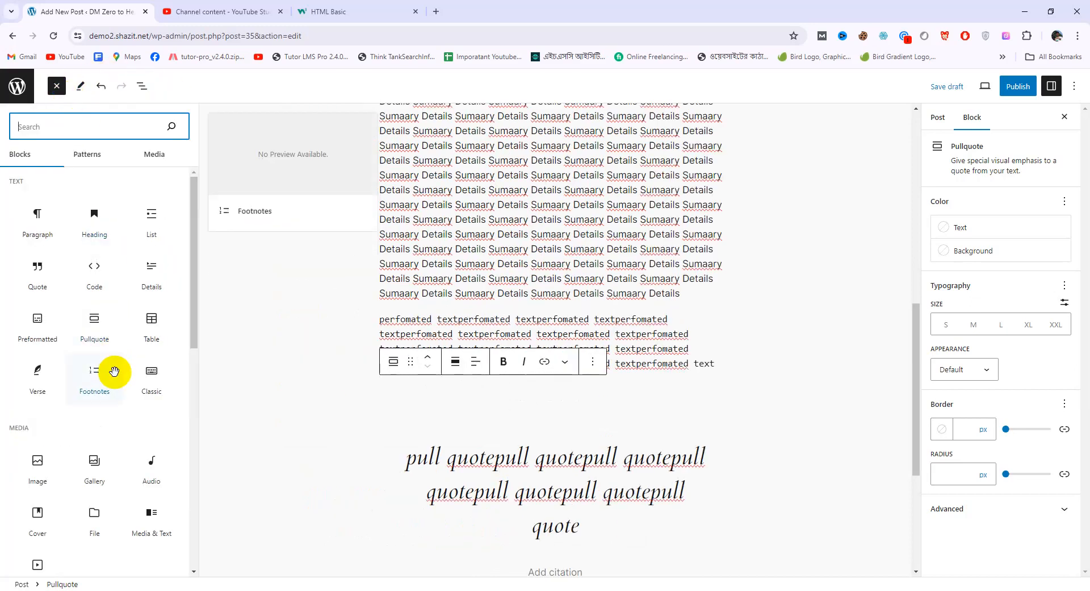
left_click(149, 327)
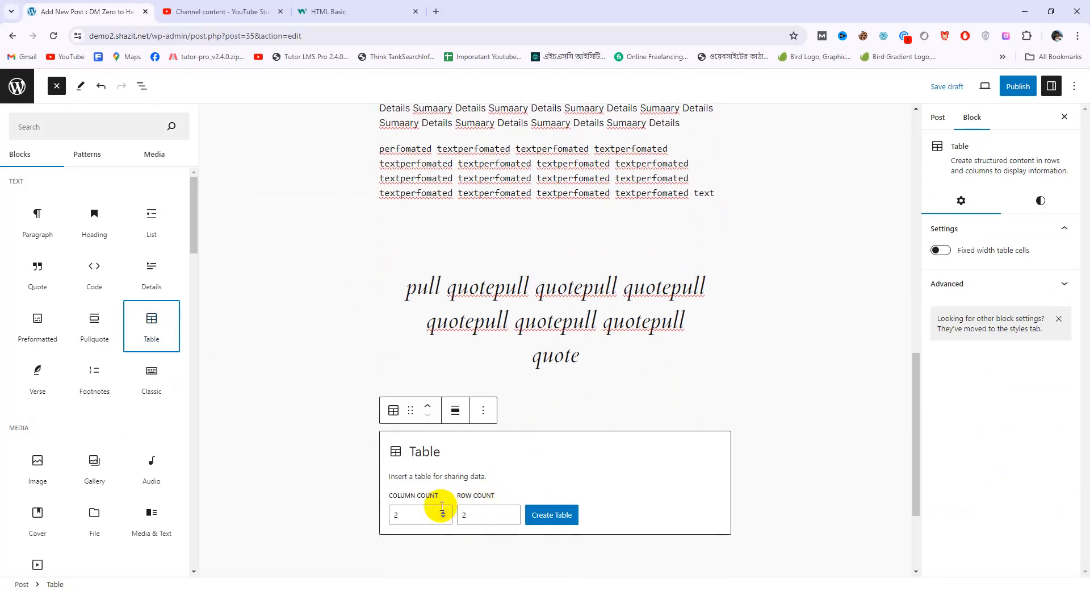
key("Return")
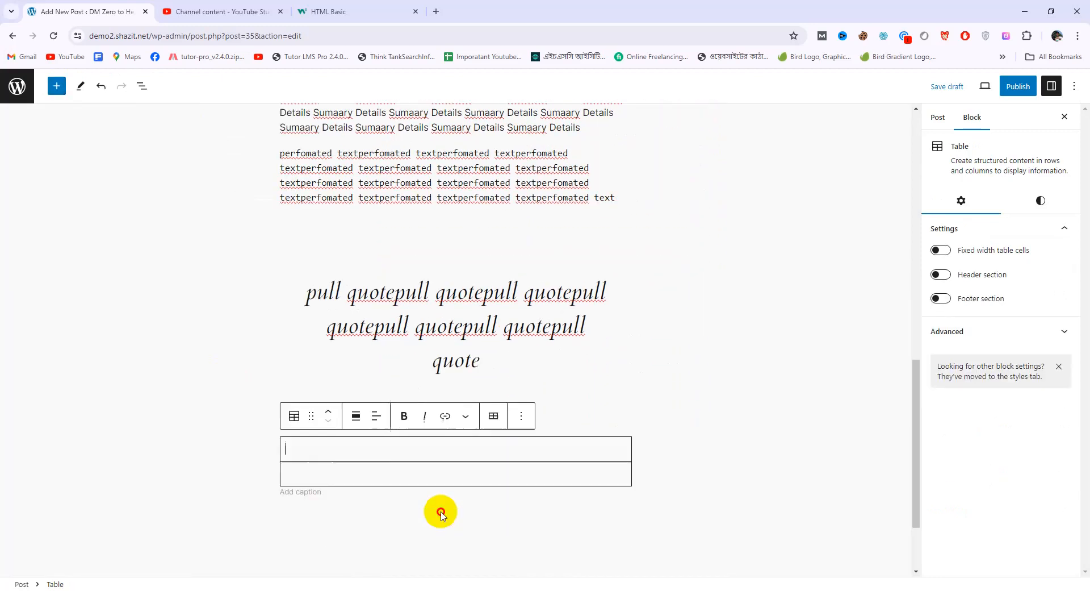
left_click(438, 513)
left_click(417, 460)
left_click(372, 448)
left_click(403, 511)
left_click(403, 474)
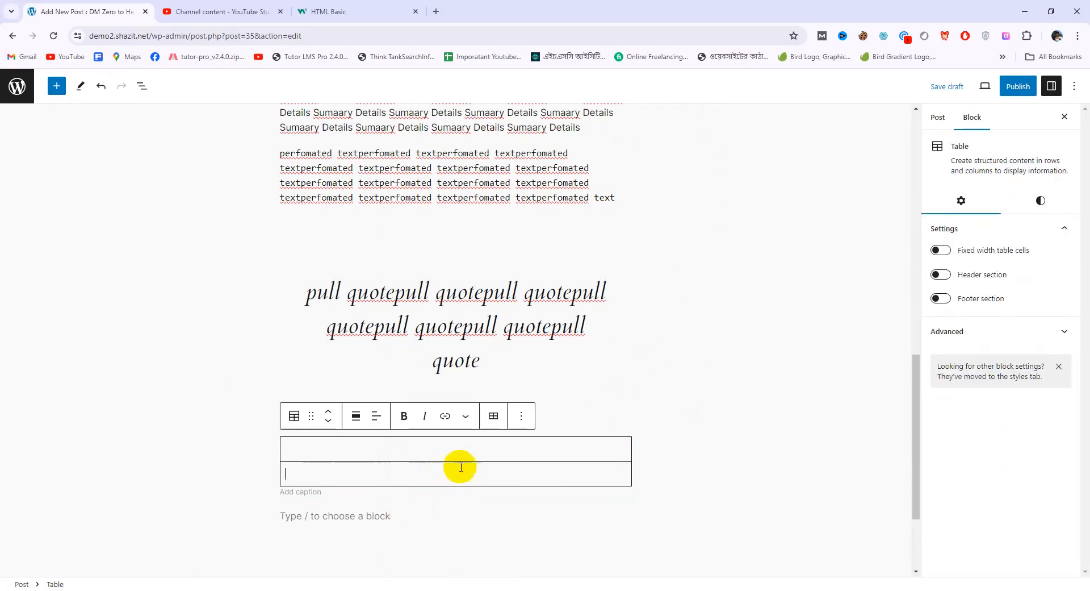
Try the table's header section, fixed width cells and footer section options, turning each one off again
left_click(942, 274)
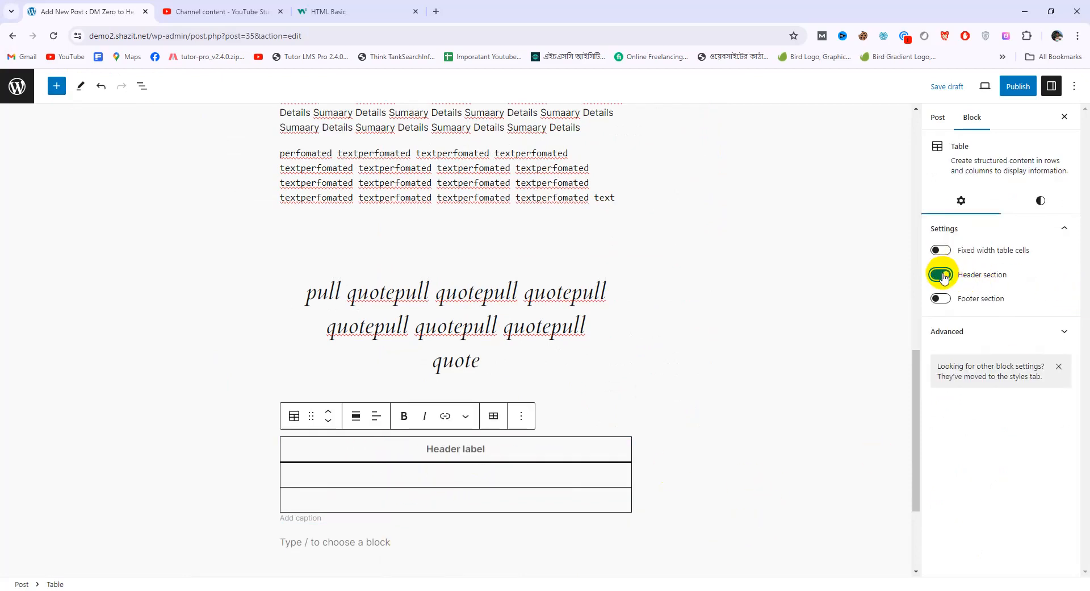
left_click(942, 274)
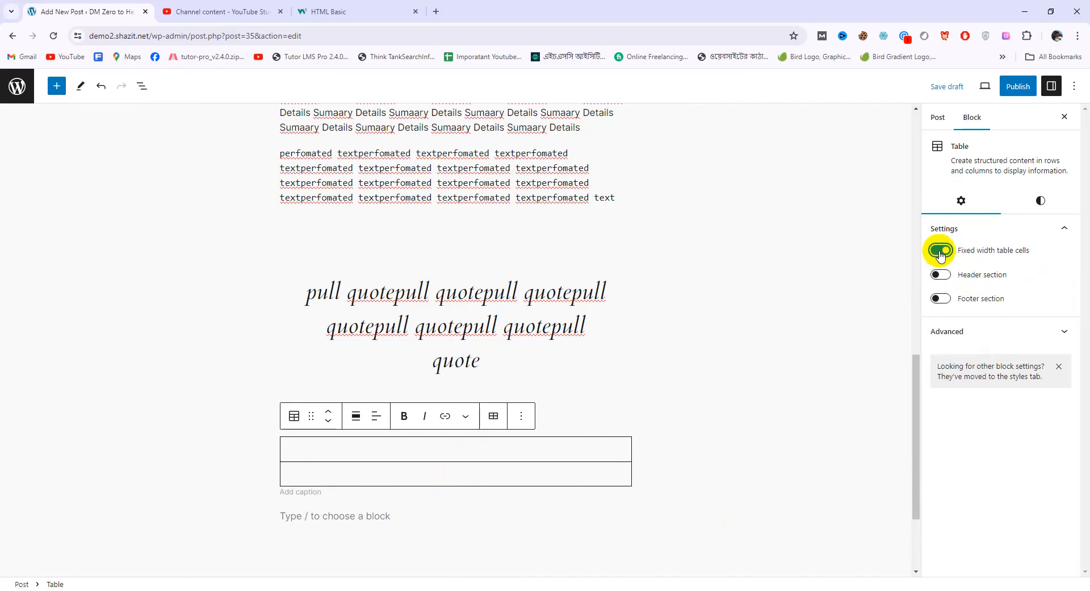
left_click(941, 251)
left_click(940, 298)
left_click(939, 299)
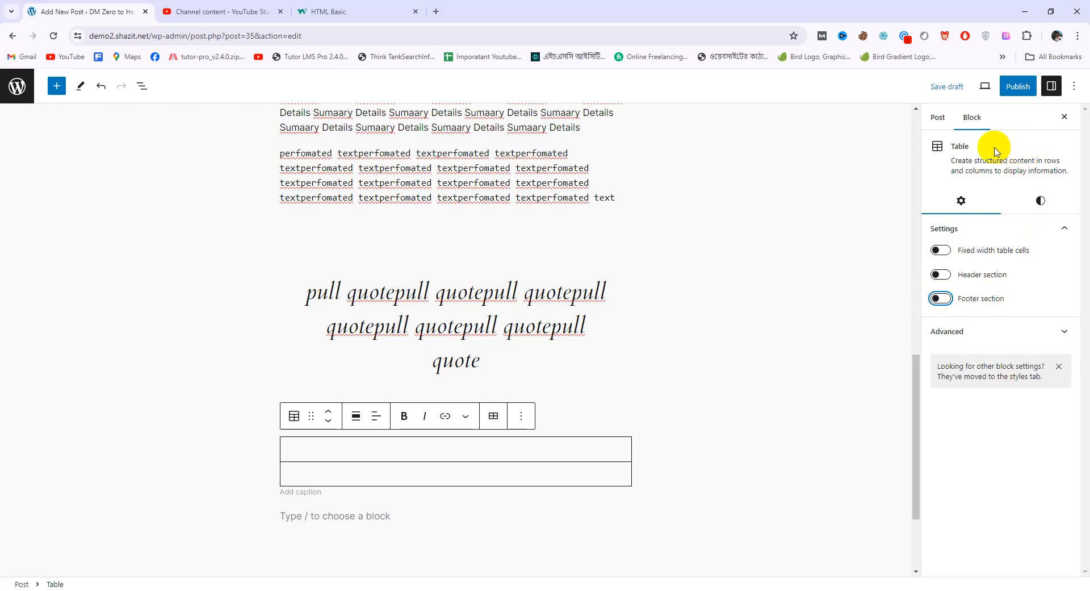
Try the Stripes style on the table and return it to the Default style
left_click(1049, 204)
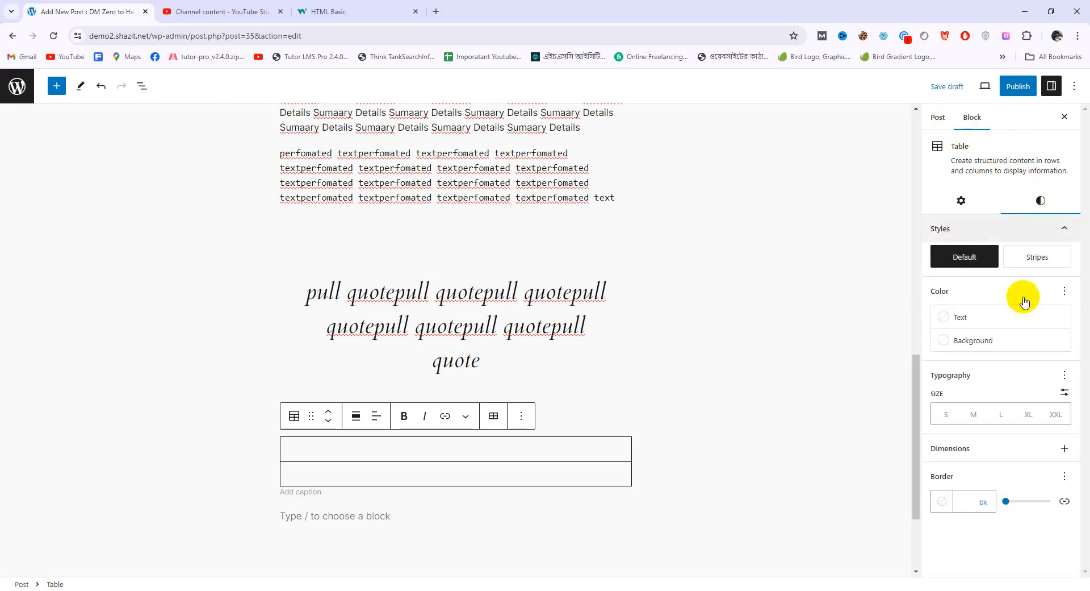
left_click(978, 263)
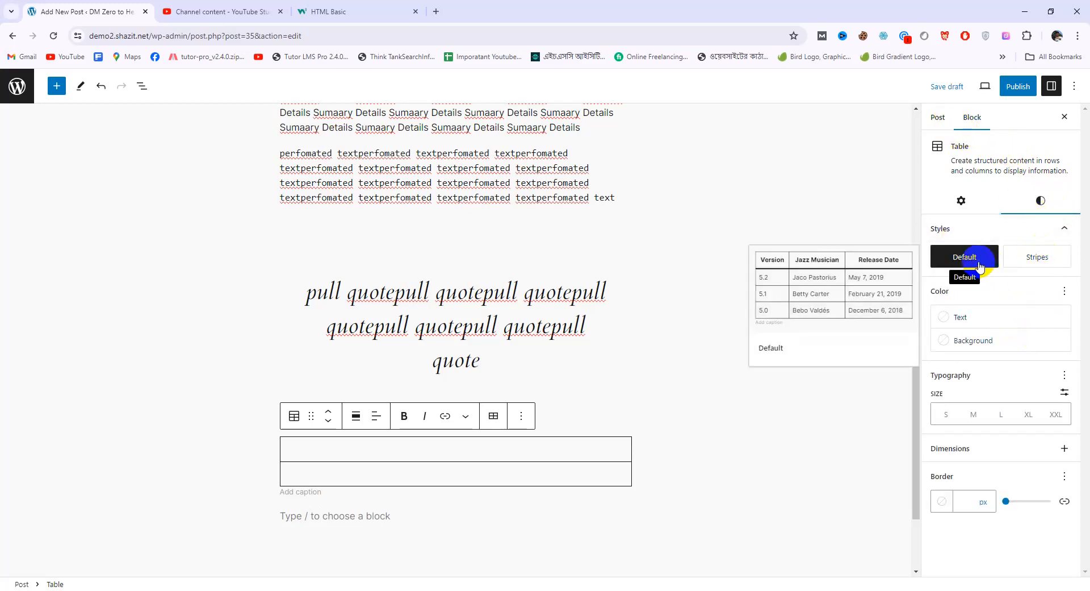
left_click(1031, 255)
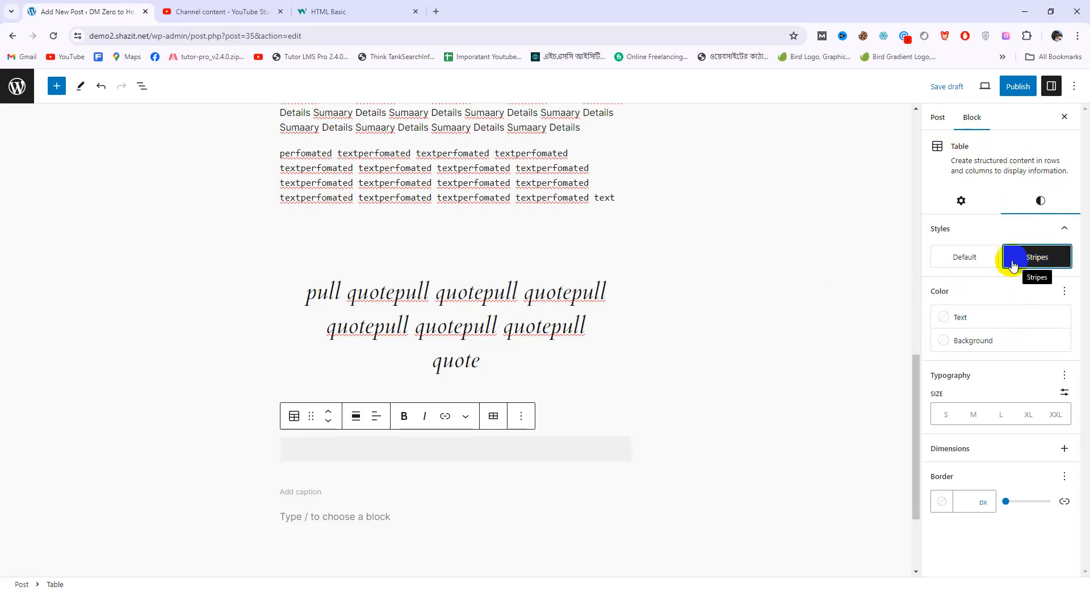
left_click(966, 258)
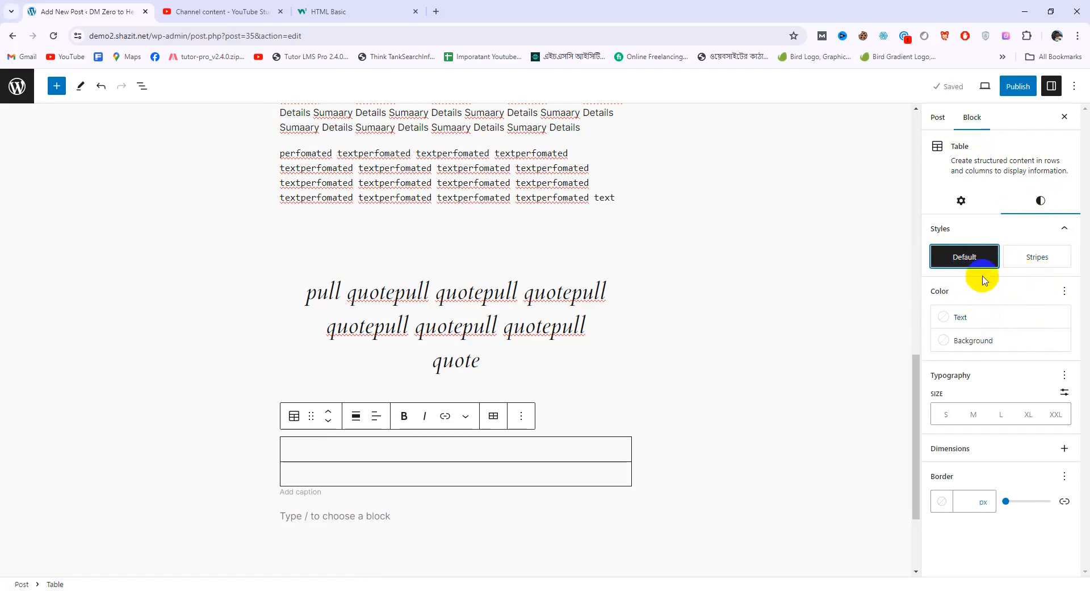
Set the table's background colour to Contrast (#111111) and its text colour to Base / Two (#FFFFFF)
left_click(945, 322)
left_click(826, 418)
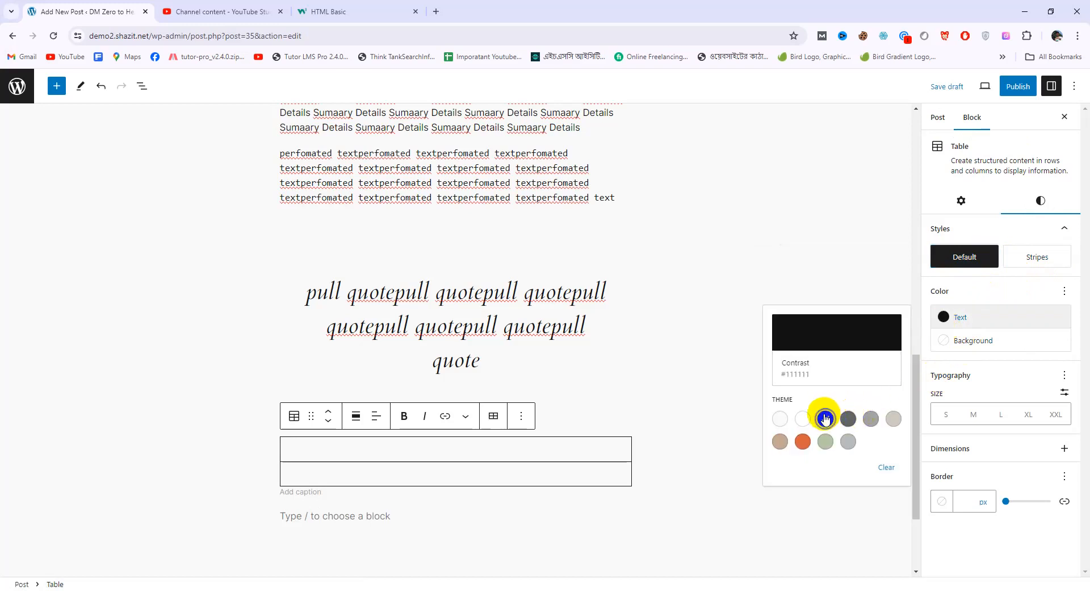
left_click(991, 341)
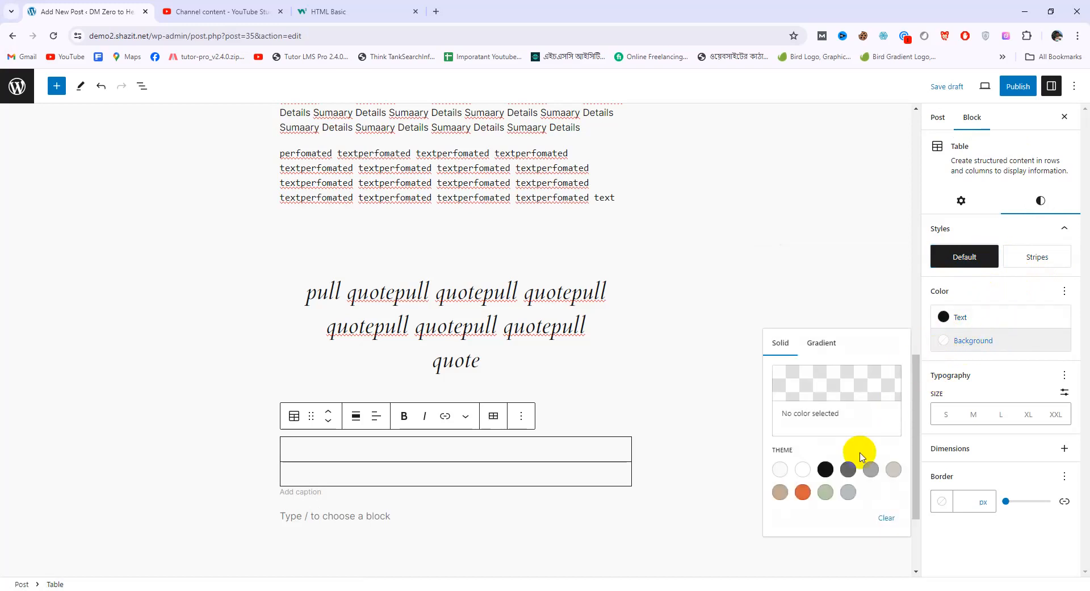
left_click(825, 469)
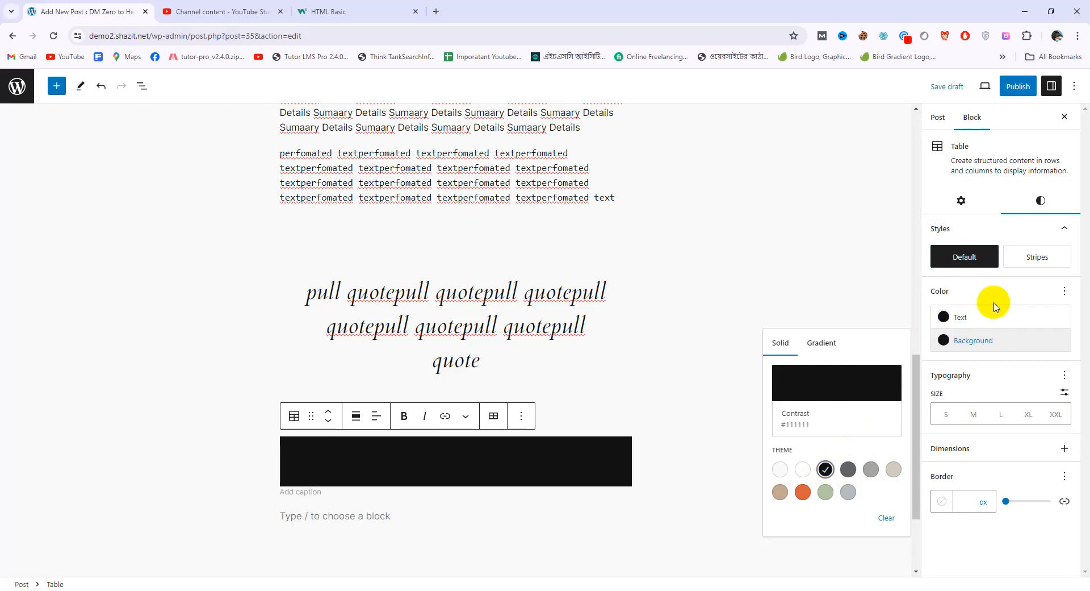
left_click(968, 320)
left_click(782, 420)
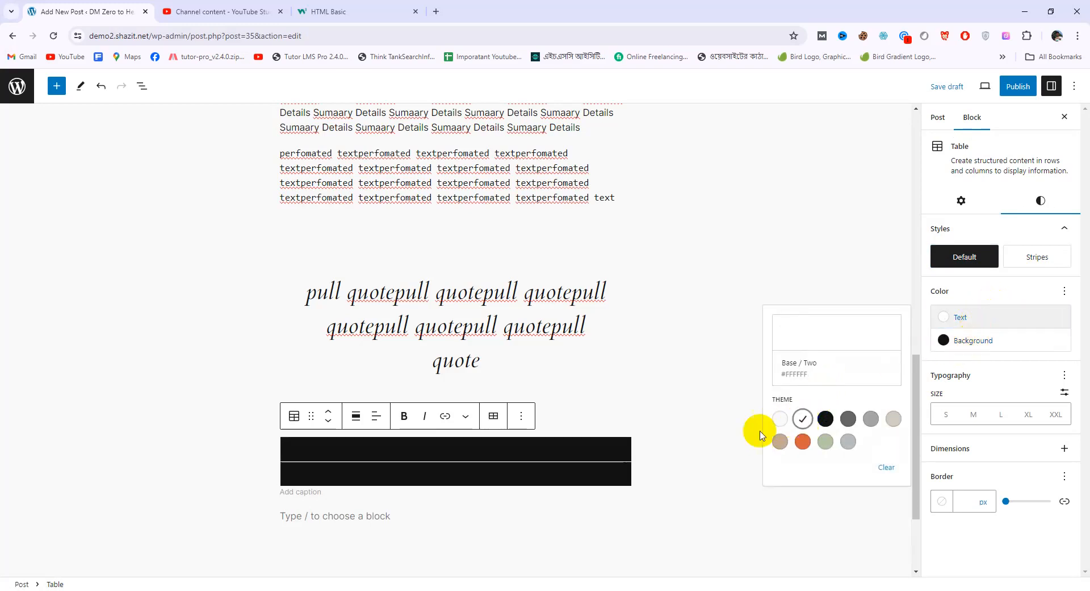
Enter "fxvcxbv" and "bbvbvbvbv" in the table's two rows and set its border width to 3 px
left_click(536, 444)
type("fxvcxbv")
left_click(521, 469)
type("bbvbvbvbv")
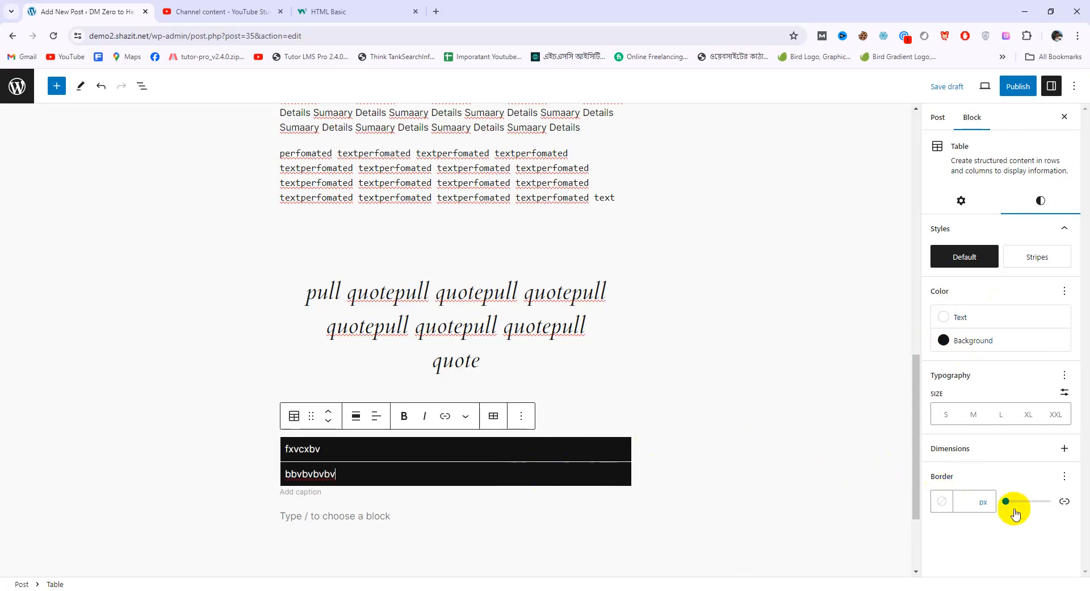
mouse_move(1010, 507)
left_mouse_down()
mouse_move(1027, 502)
mouse_move(1006, 503)
left_mouse_up()
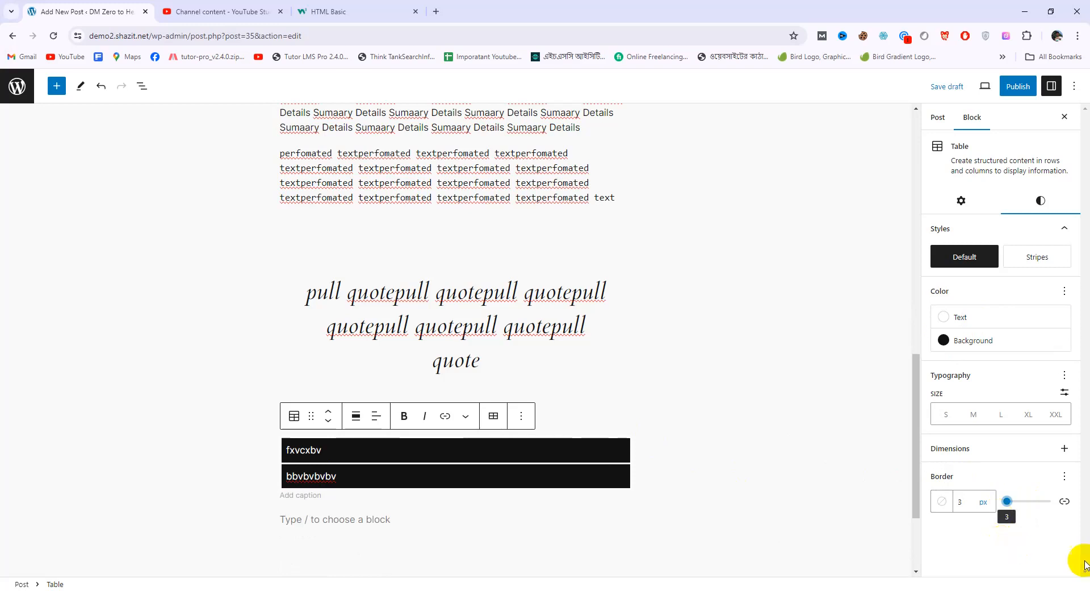
Add a Verse block below the table, enter "verse" and copy and paste the word until it appears five times
left_click(57, 87)
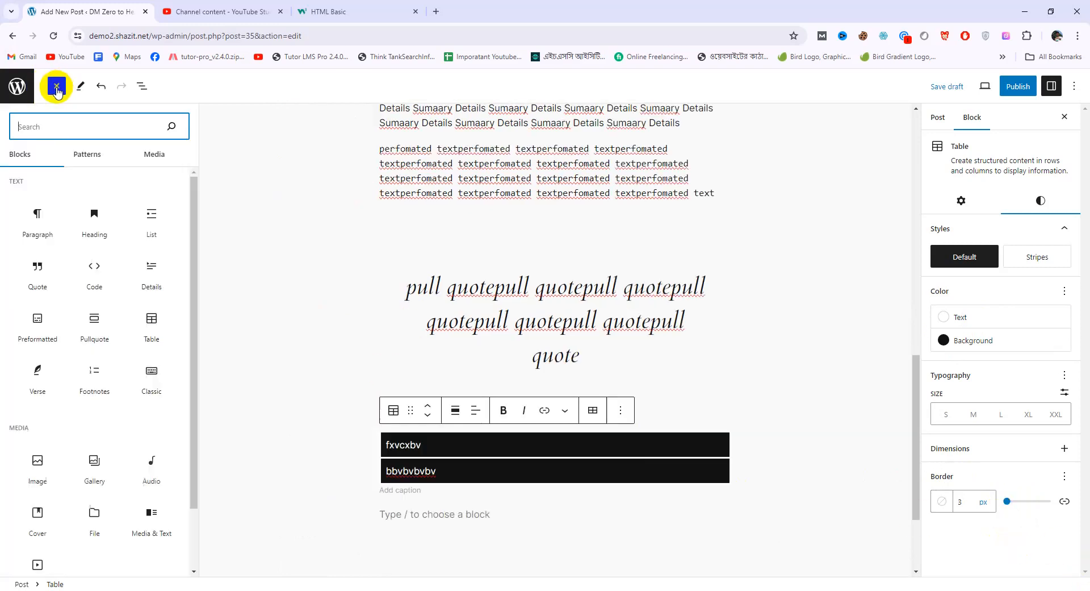
left_click(36, 390)
left_click(409, 513)
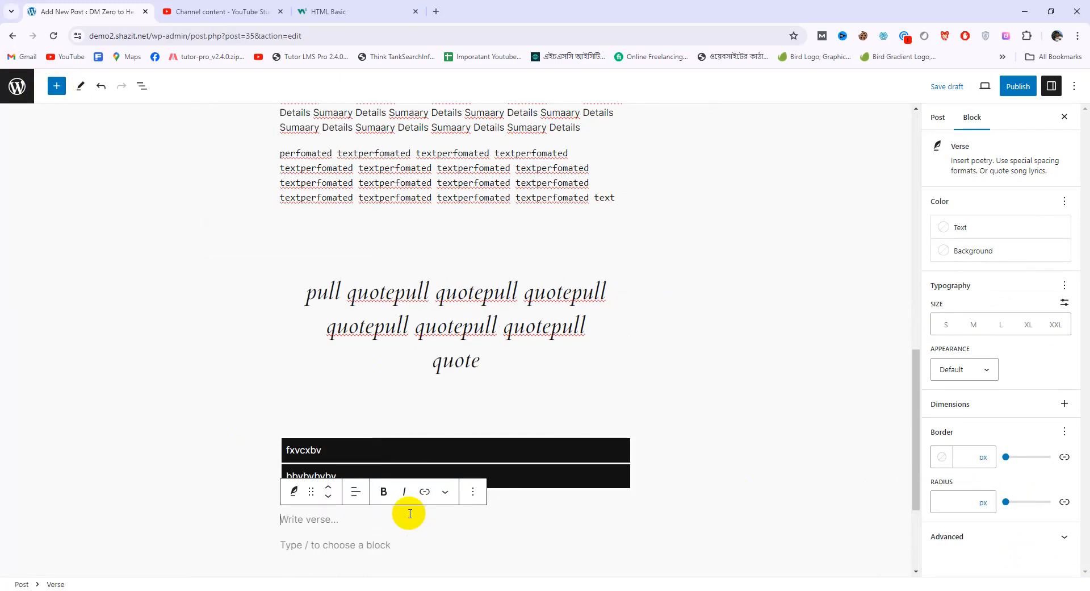
type("verse")
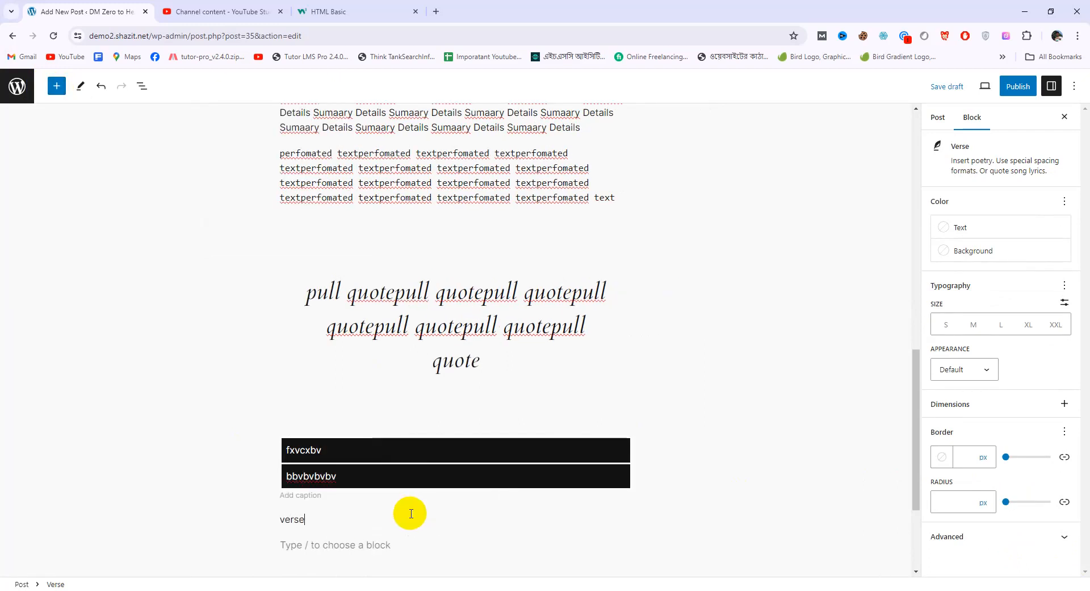
key("ctrl+a")
key("ctrl+c")
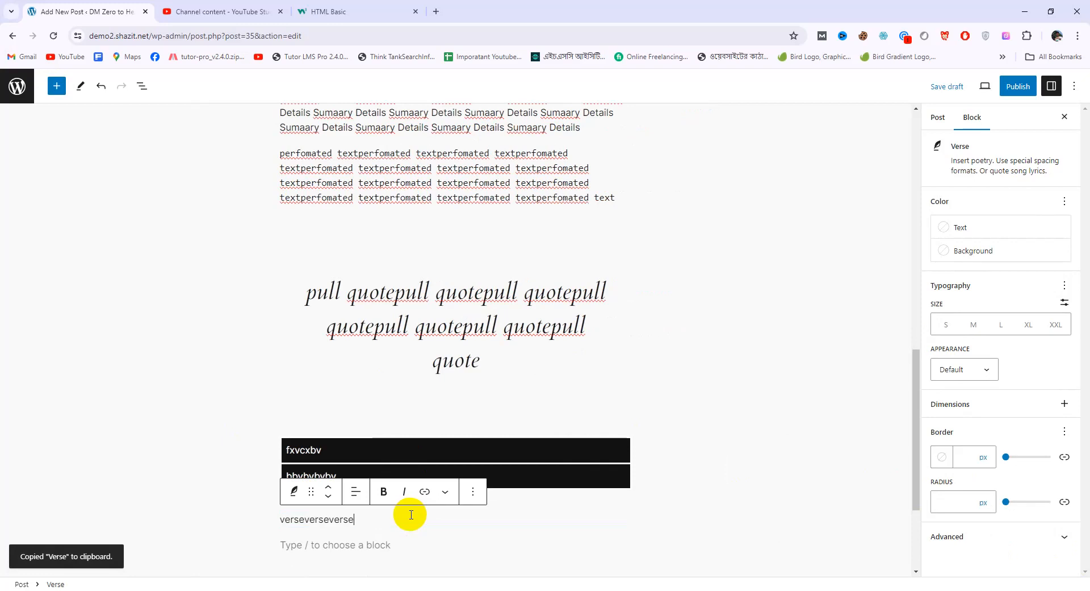
Add a Footnotes block below the verse and select it in the post
left_click(55, 85)
left_click(94, 377)
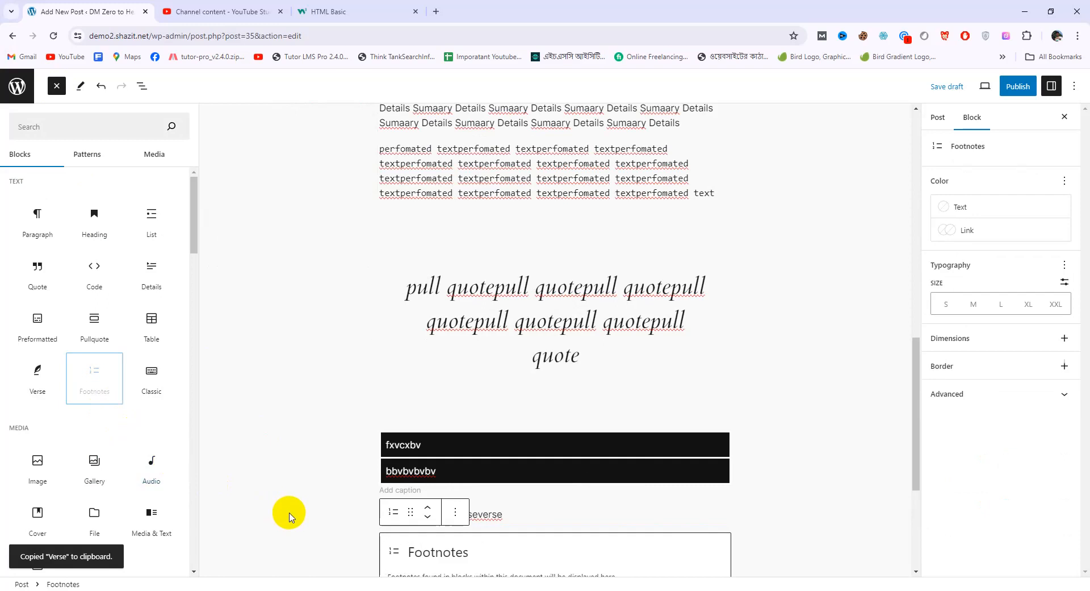
key("ctrl+a")
left_click(362, 472)
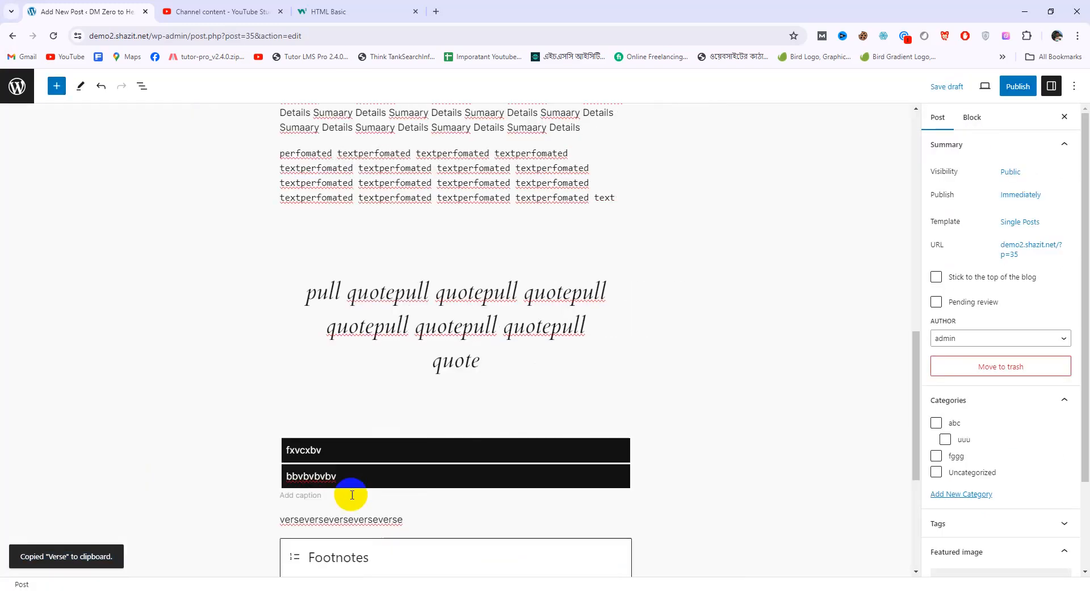
left_click(344, 477)
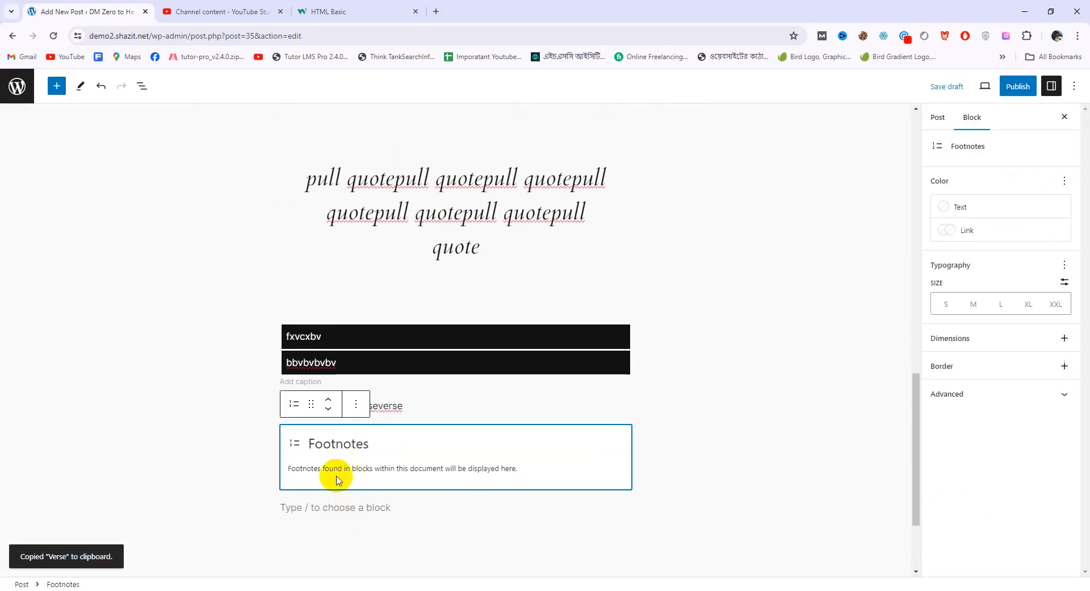
left_click(335, 511)
left_click(349, 446)
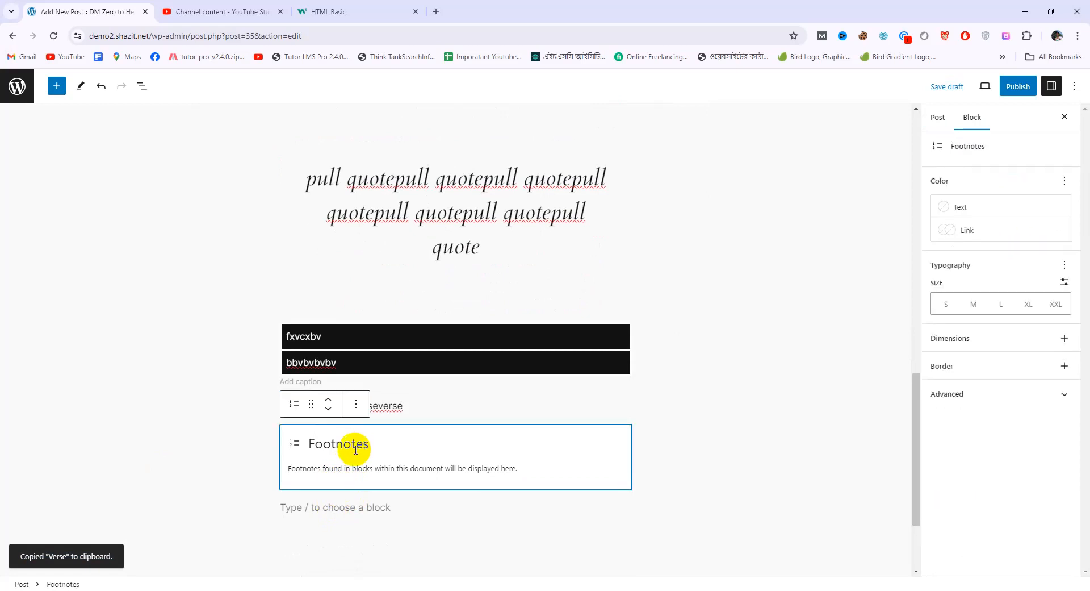
Add a Classic block below the footnotes and save it with the text "cvnvbnv"
left_click(321, 508)
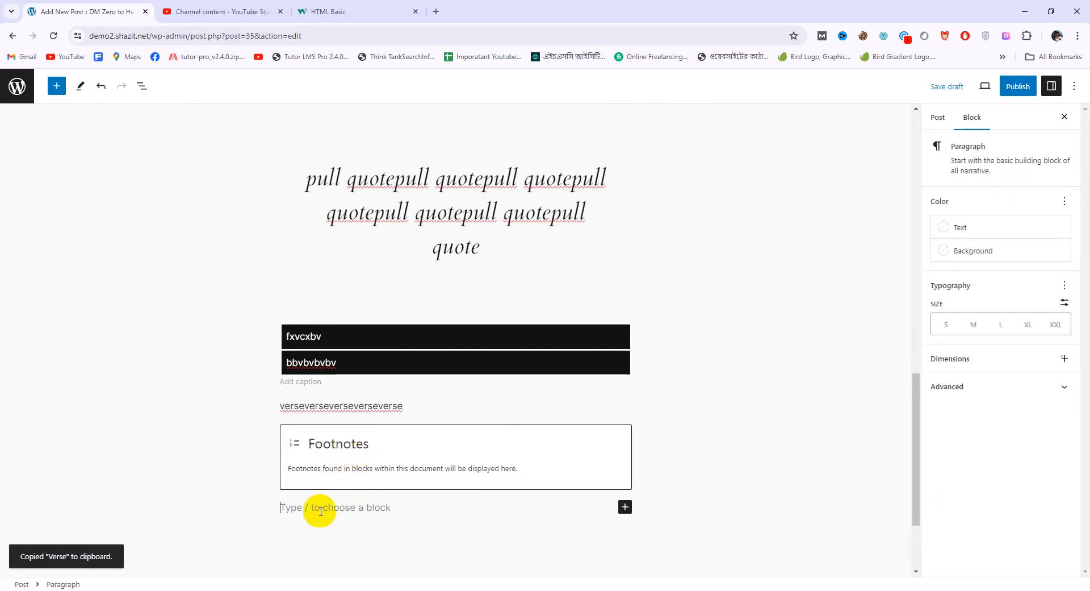
left_click(55, 86)
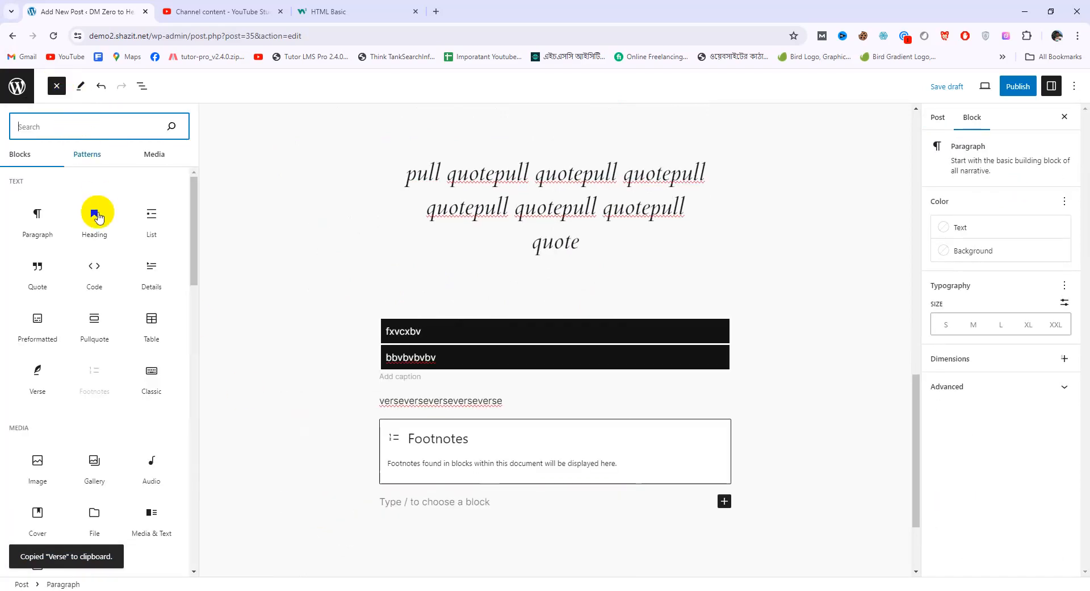
left_click(150, 376)
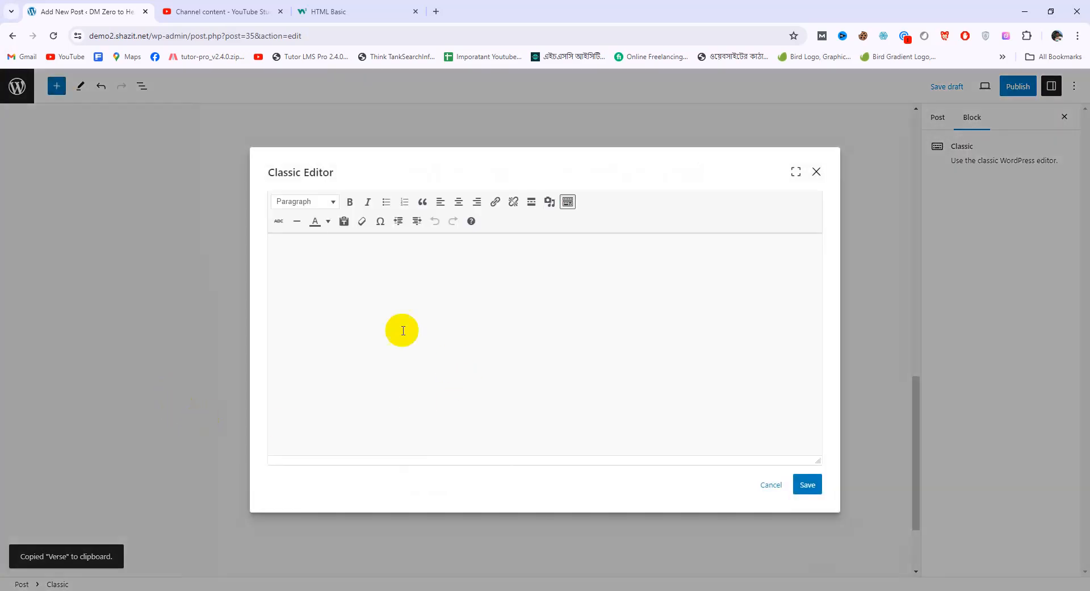
type("cvnvbnv")
left_click(817, 484)
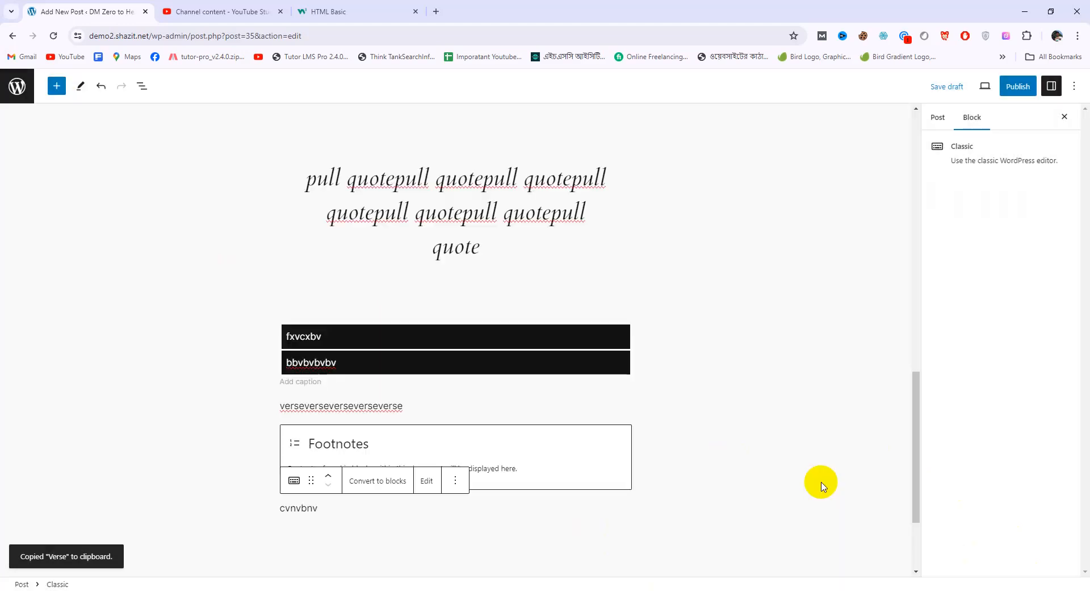
Publish the "Text Section" post and close the publishing confirmation
scroll(496, 523, "up", 10)
scroll(495, 523, "up", 2)
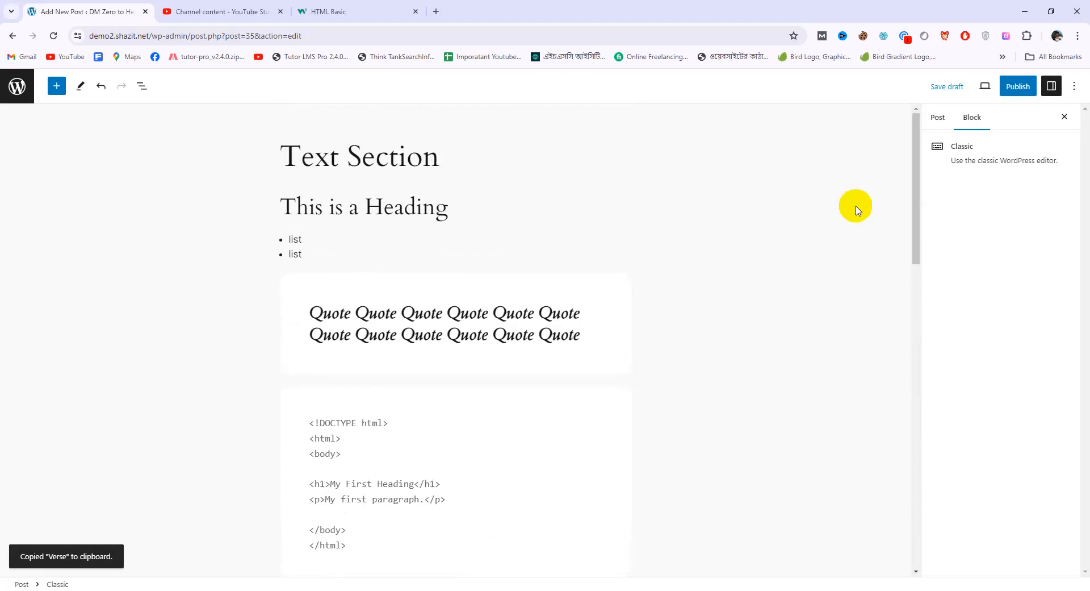
left_click(1021, 87)
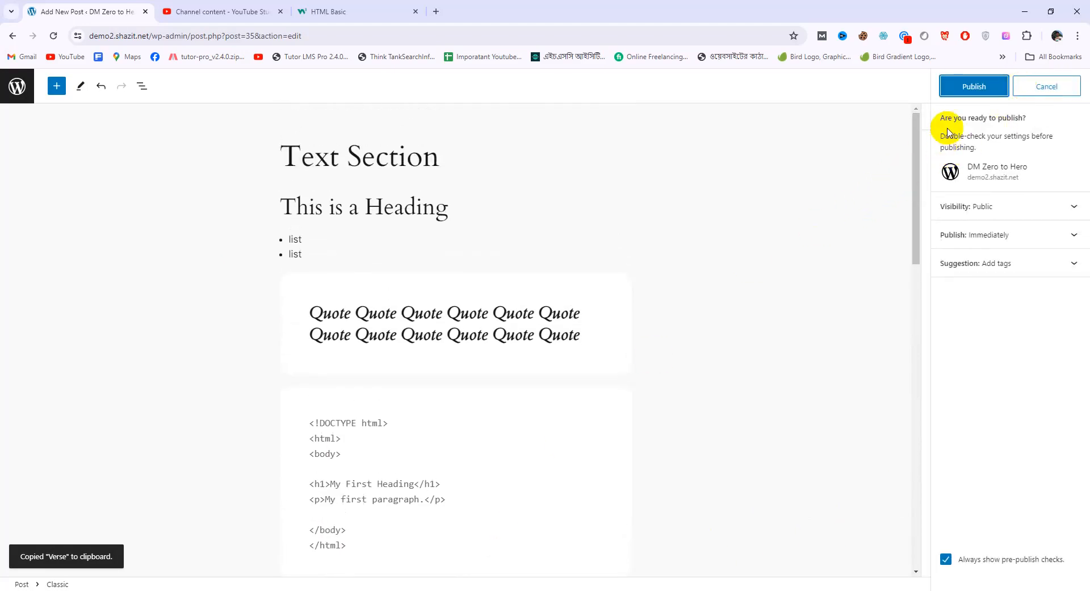
left_click(974, 85)
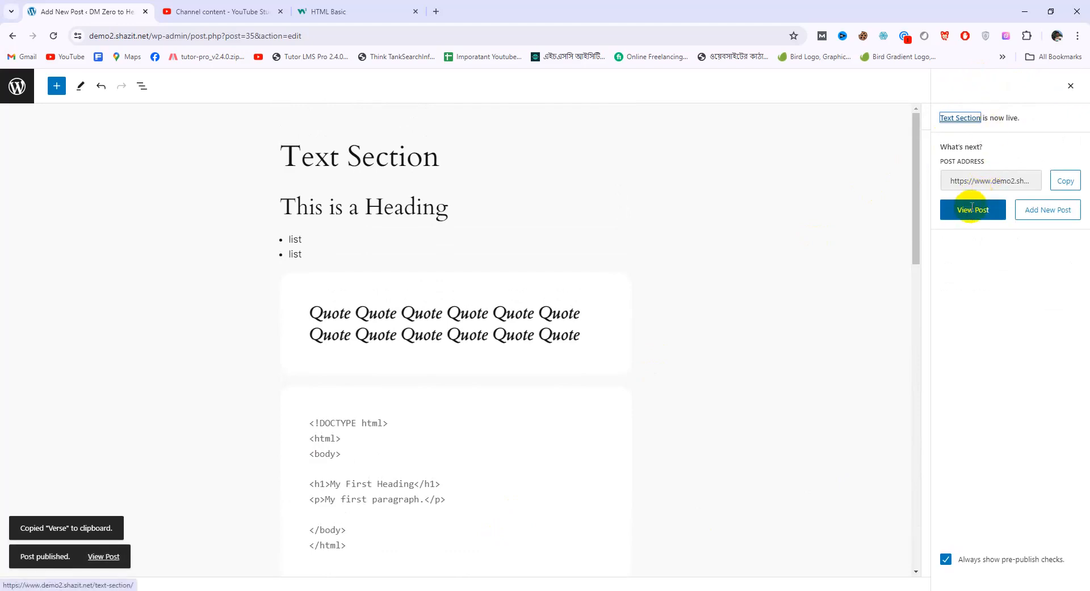
left_click(1074, 87)
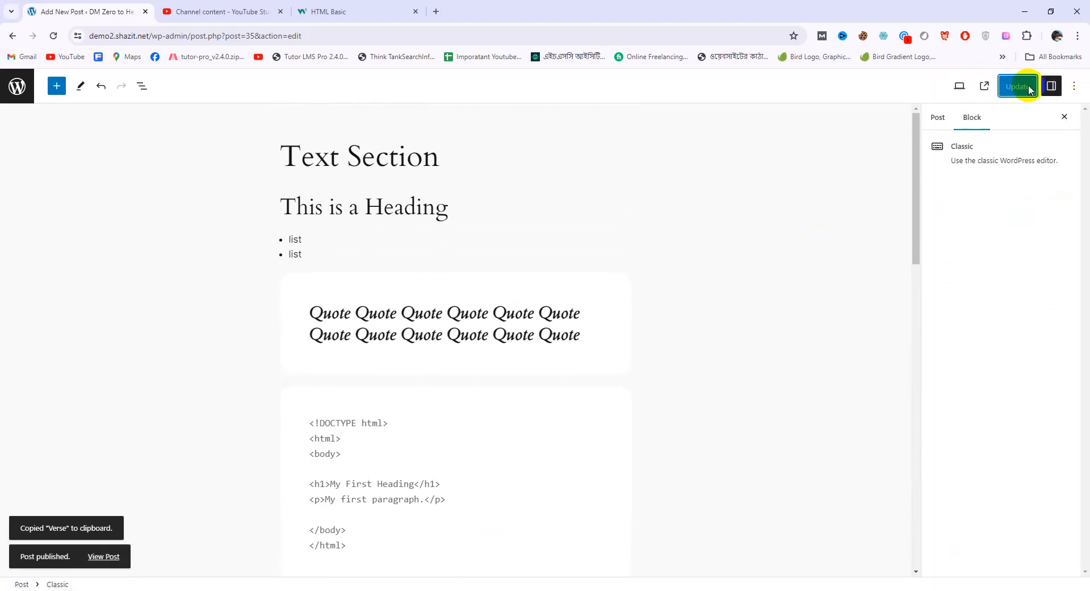
Open the published post in a new tab and review its heading, list, quote and code blocks
left_click(986, 86)
scroll(397, 323, "down", 3)
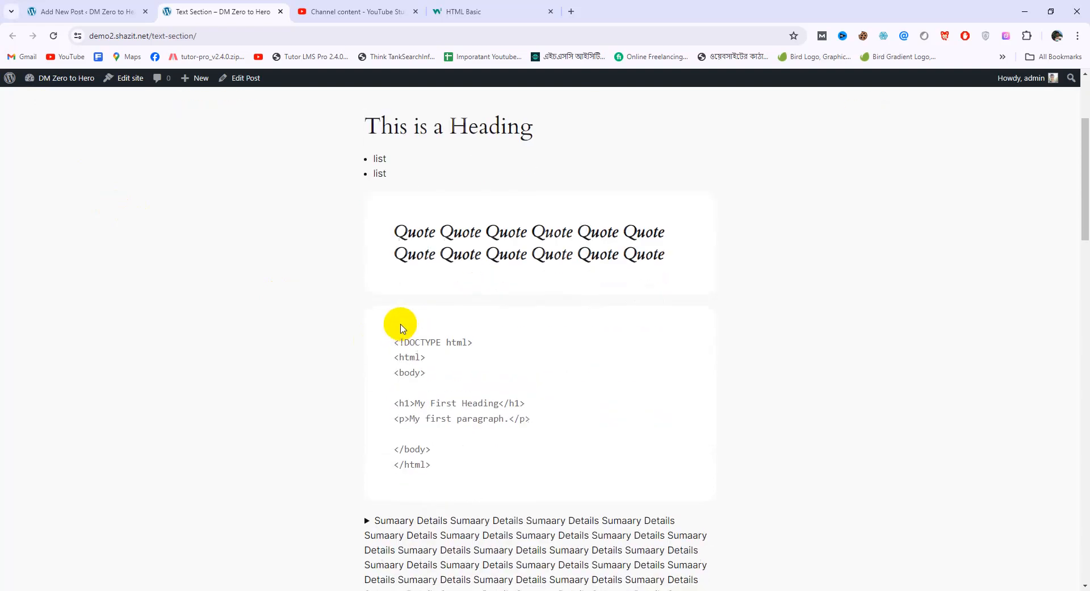
scroll(408, 341, "down", 4)
left_click_drag(389, 285, 500, 455)
left_click(431, 334)
scroll(407, 316, "up", 3)
left_click_drag(406, 315, 641, 369)
scroll(500, 381, "down", 9)
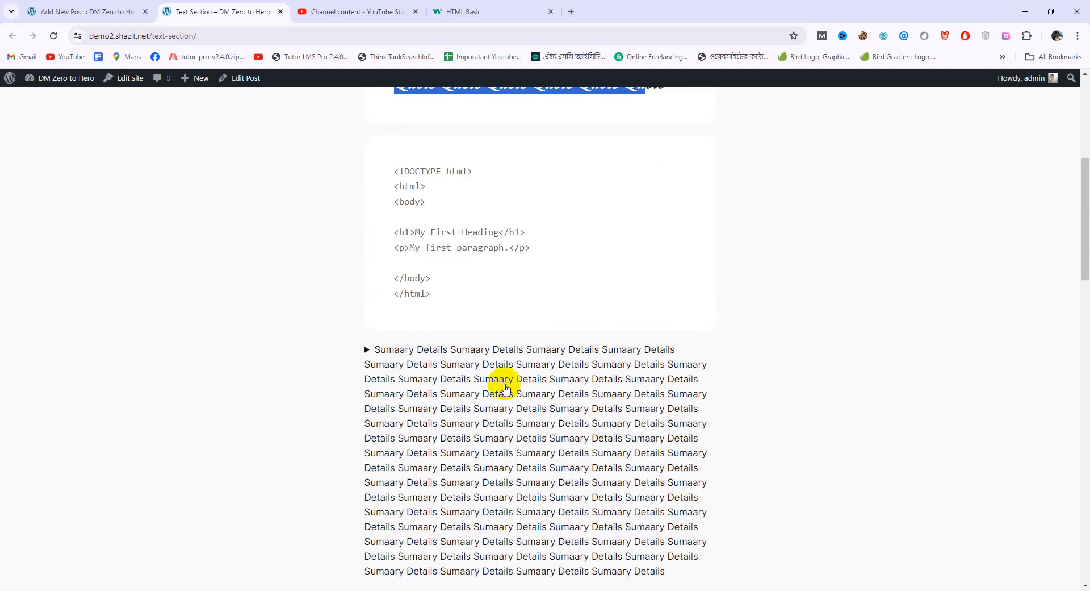
Test toggling the details block's summary on the published page
scroll(399, 208, "up", 1)
scroll(399, 207, "up", 1)
left_click(366, 235)
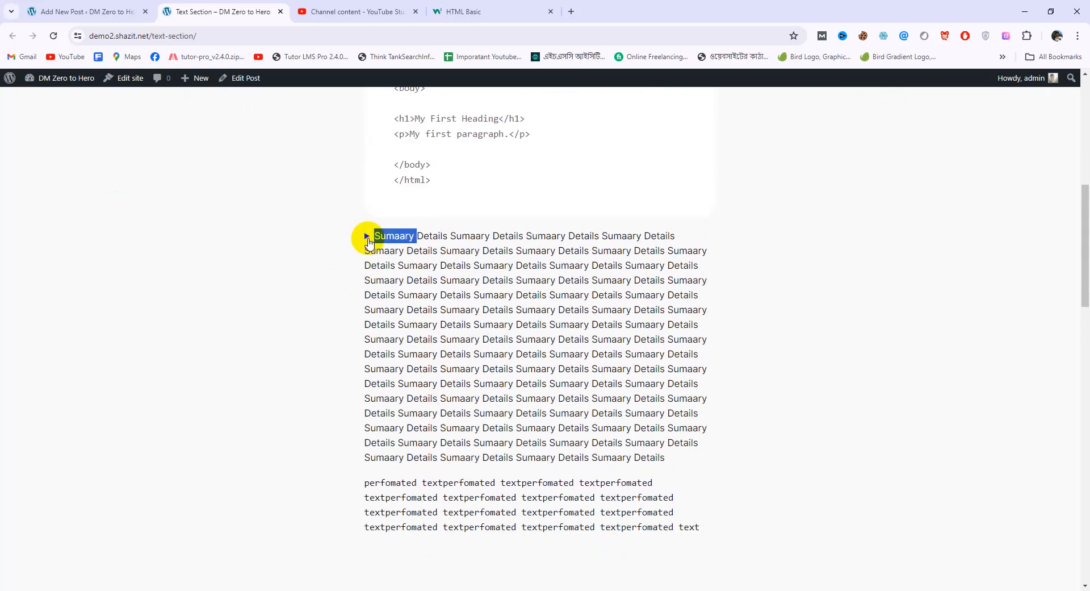
triple_click(369, 243)
Review the preformatted, pullquote, table, verse and classic text on the published page and return to its beginning
scroll(454, 301, "down", 5)
left_click_drag(380, 200, 543, 229)
scroll(527, 277, "down", 1)
scroll(527, 273, "down", 3)
left_click_drag(482, 167, 620, 218)
scroll(496, 269, "down", 2)
left_click(375, 166)
left_click(431, 193)
left_click_drag(365, 245, 426, 304)
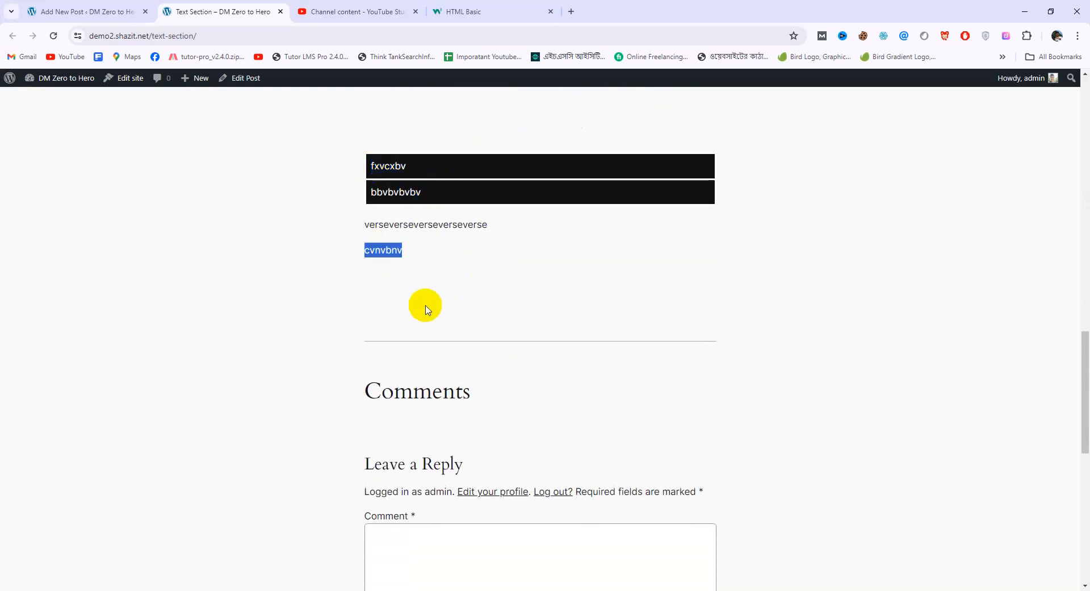
scroll(434, 314, "up", 15)
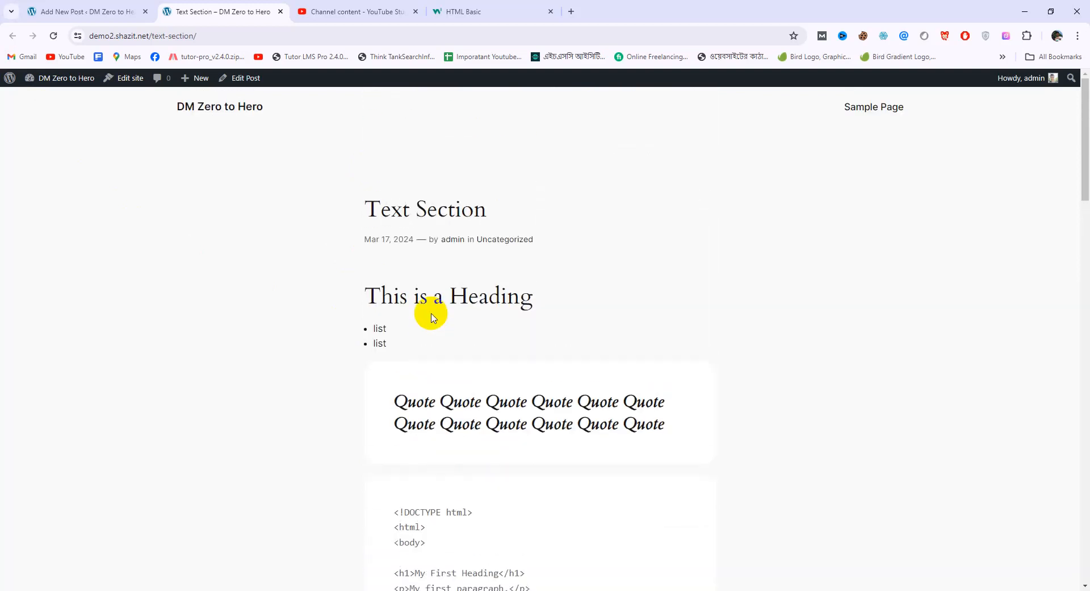